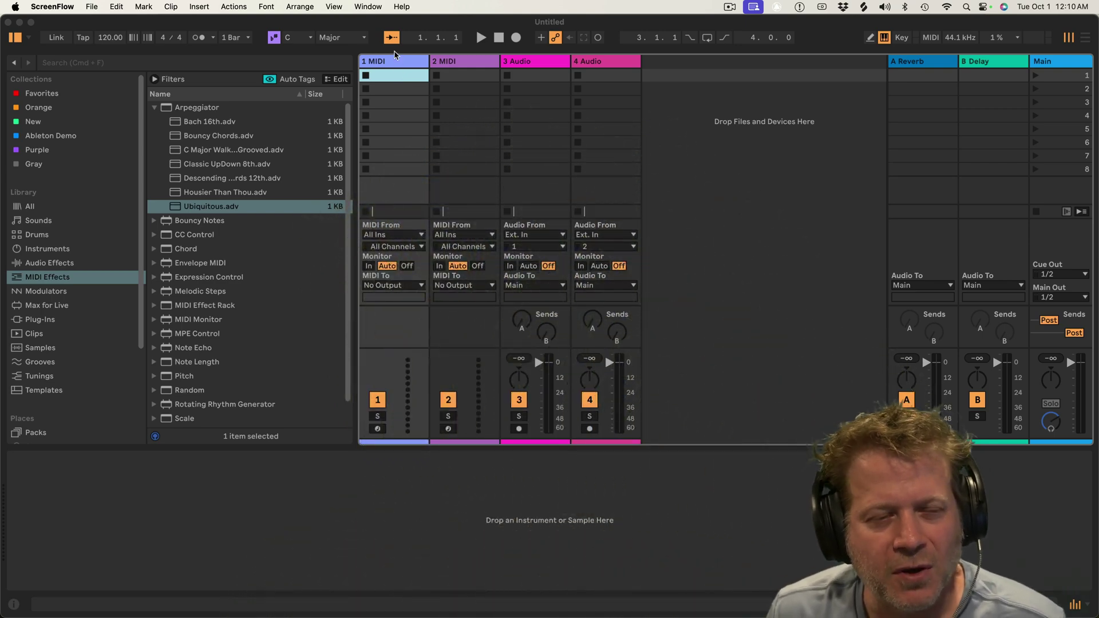
- Set the song key to E Major and create an empty MIDI clip in track 1's first slot
{"action": "left_click", "coordinate": [392, 56]}
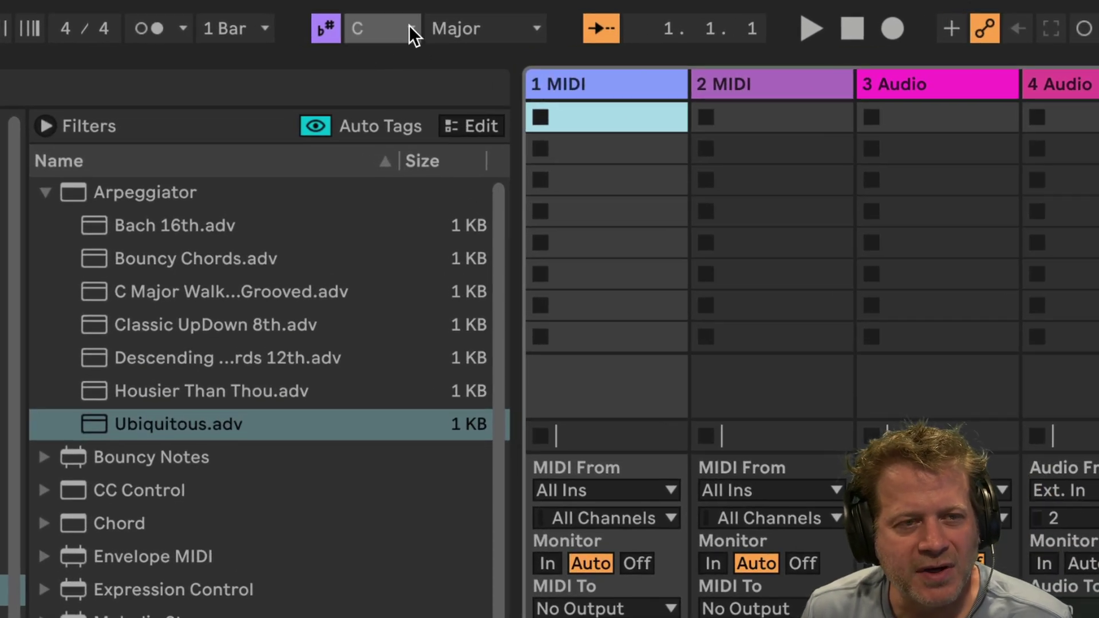
{"action": "left_click", "coordinate": [408, 25]}
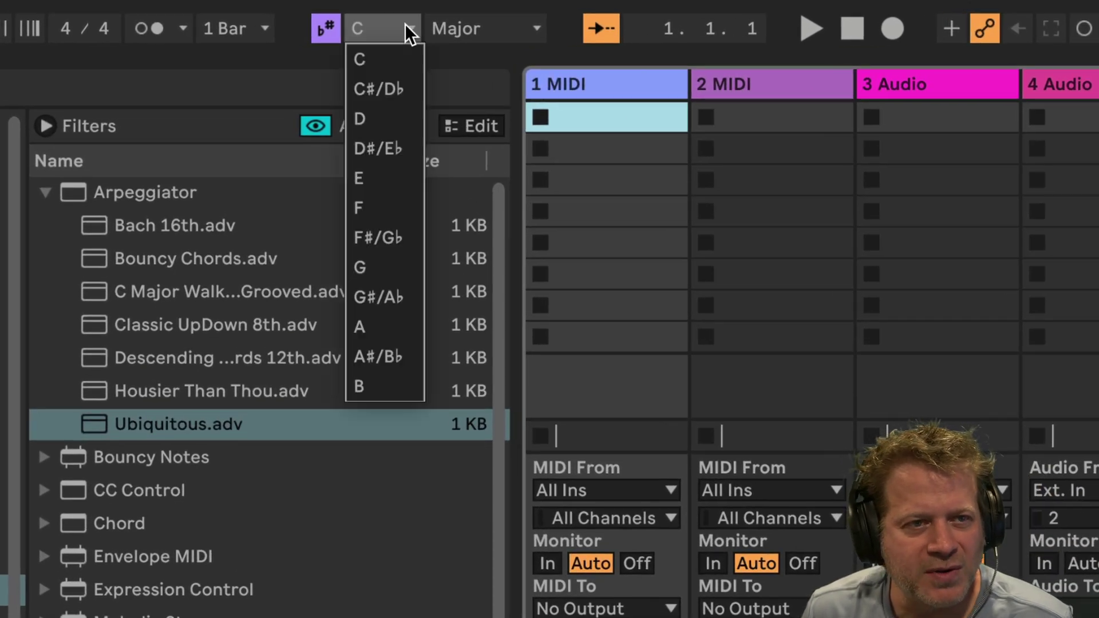
{"action": "left_click", "coordinate": [384, 172]}
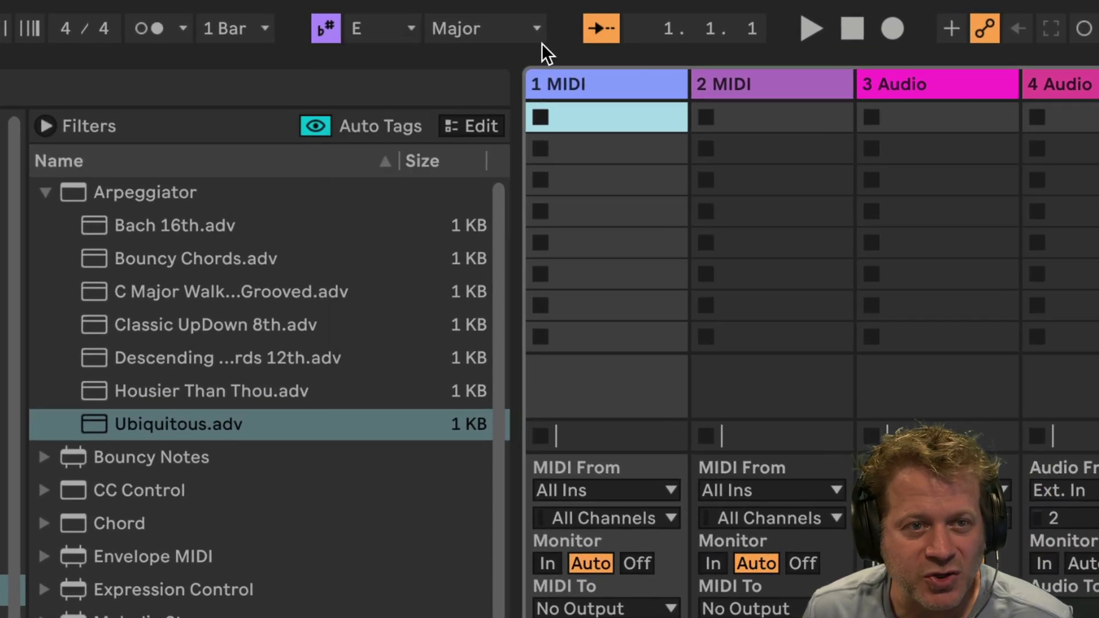
{"action": "double_click", "coordinate": [599, 115]}
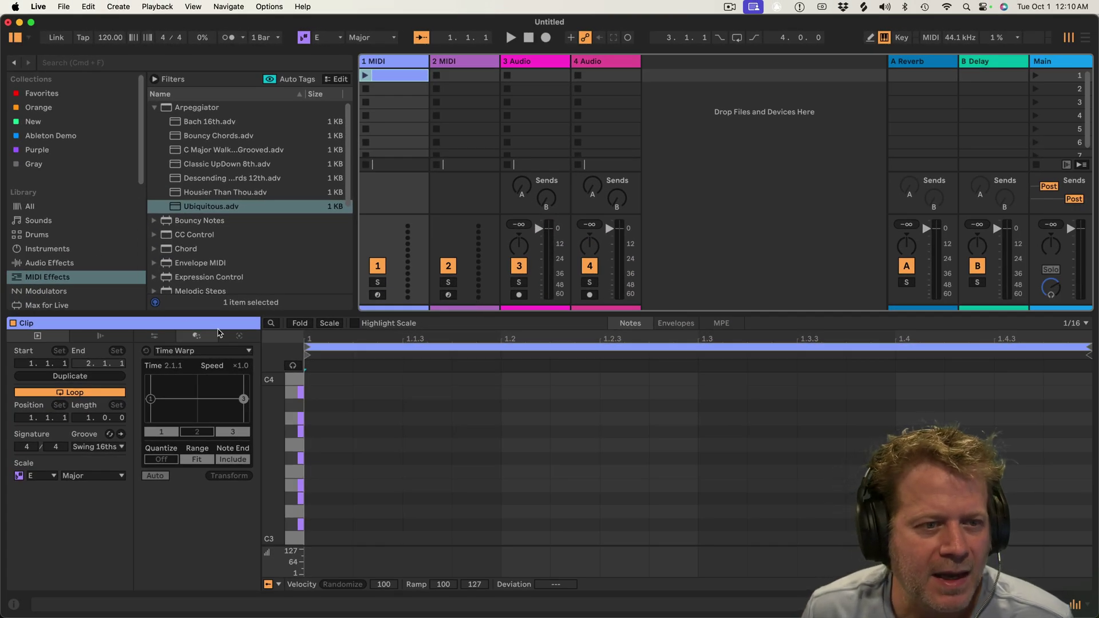
- Load the Studio Grand Uptown piano preset from Favorites onto track 1
{"action": "left_click", "coordinate": [156, 336]}
{"action": "left_click", "coordinate": [69, 99]}
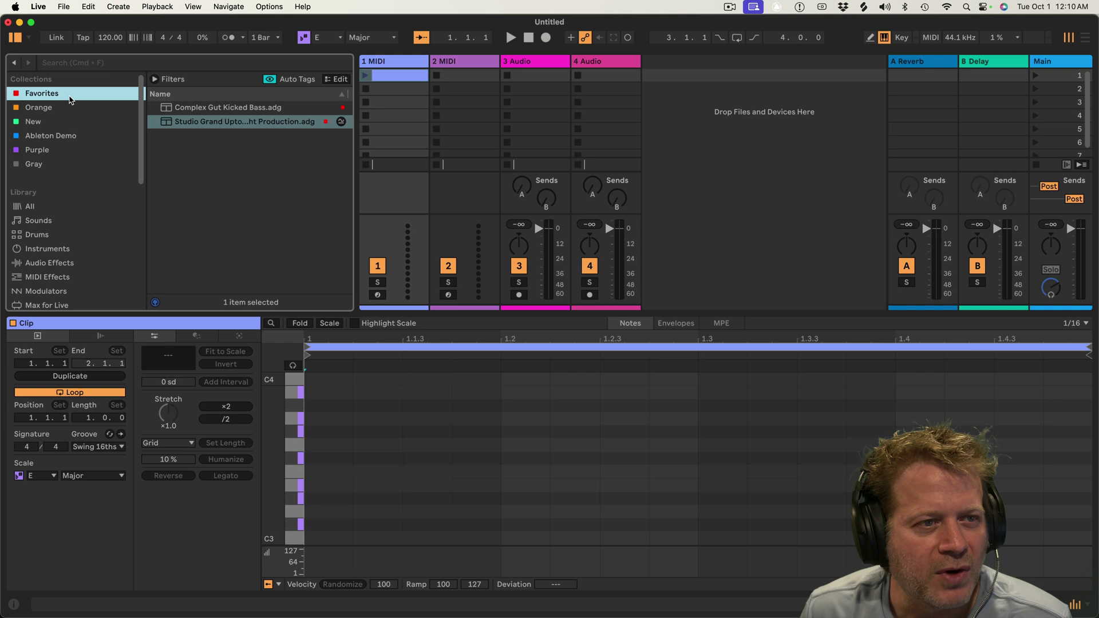
{"action": "left_click_drag", "start_coordinate": [241, 122], "coordinate": [393, 195]}
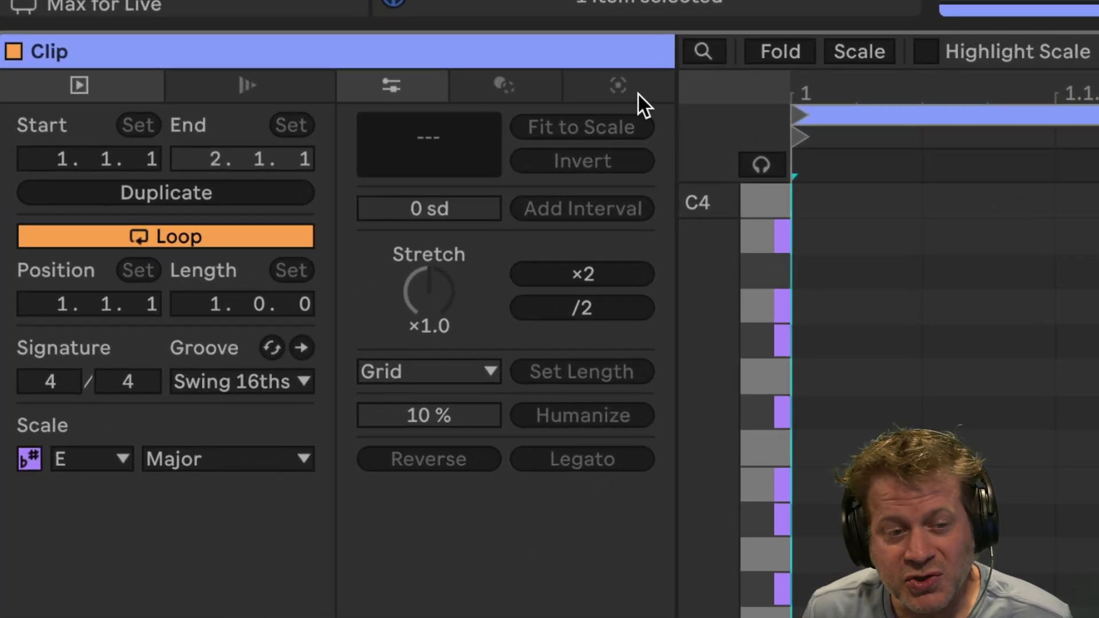
- Generate four B2–D#3–F#3 chord stacks with the Stacks generator and launch the clip
{"action": "left_click", "coordinate": [563, 135]}
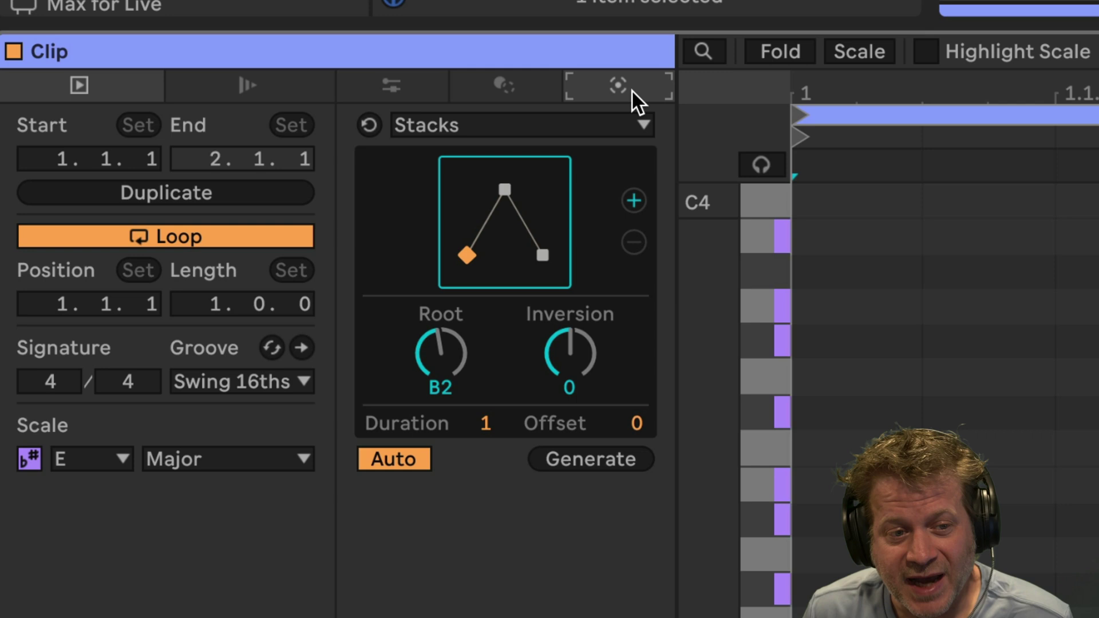
{"action": "left_click", "coordinate": [441, 119]}
{"action": "left_click", "coordinate": [443, 119]}
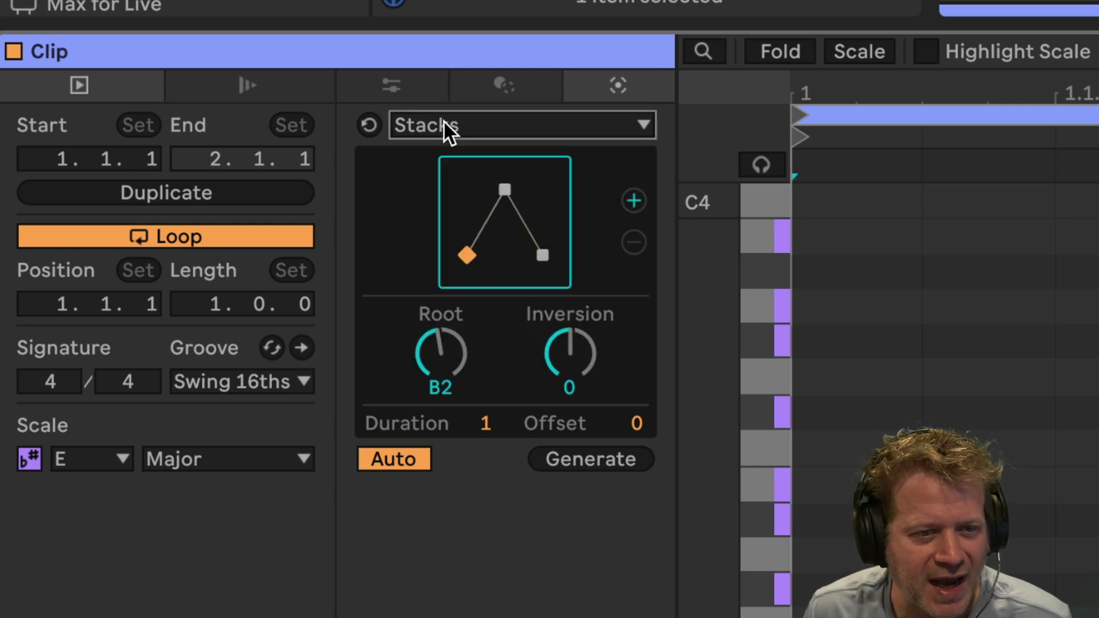
{"action": "left_click", "coordinate": [635, 198]}
{"action": "left_click", "coordinate": [635, 198]}
{"action": "left_click", "coordinate": [635, 198]}
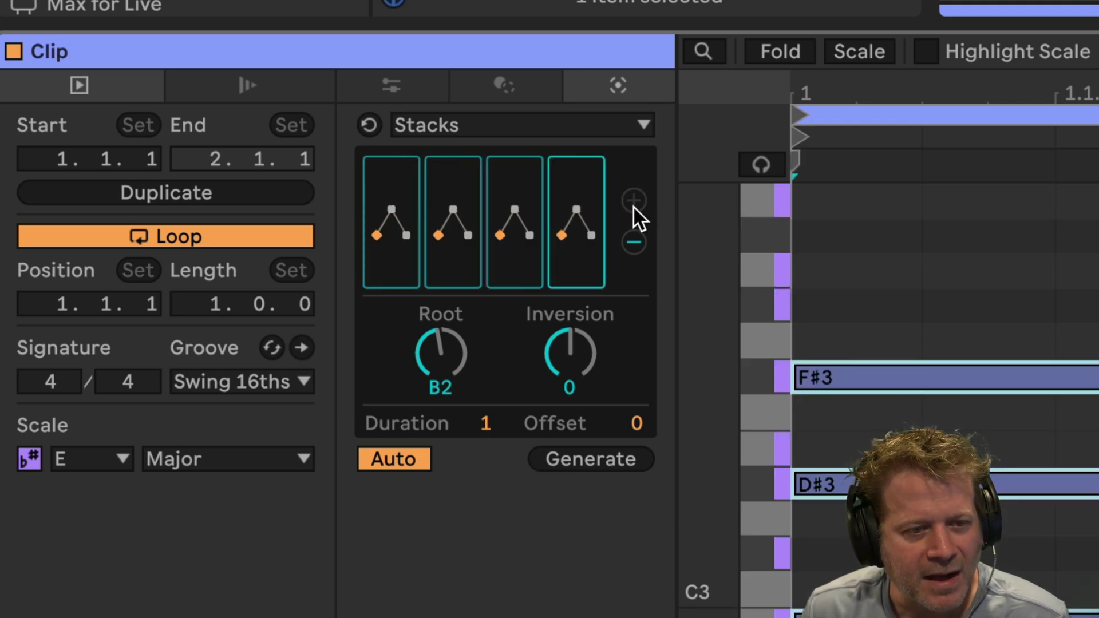
{"action": "left_click", "coordinate": [632, 240]}
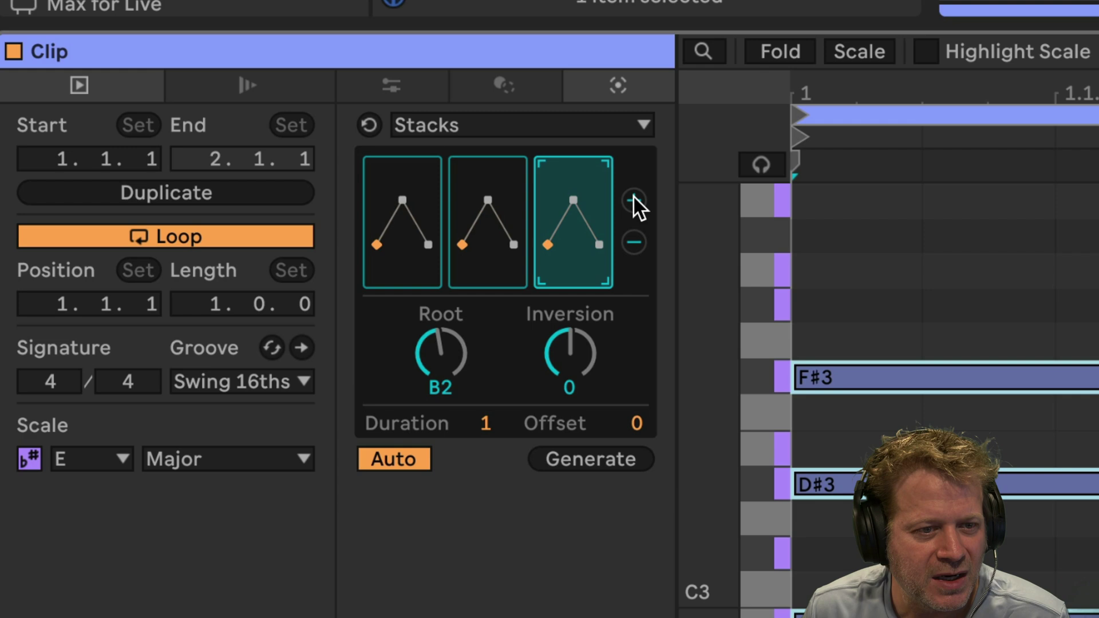
{"action": "left_click", "coordinate": [632, 196]}
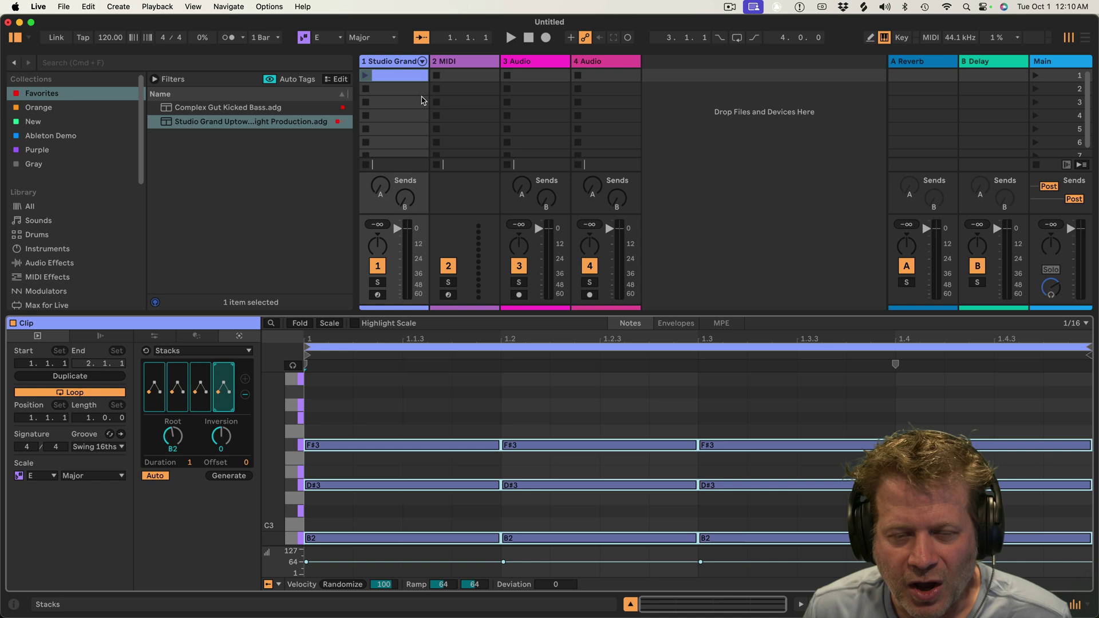
{"action": "left_click", "coordinate": [365, 76]}
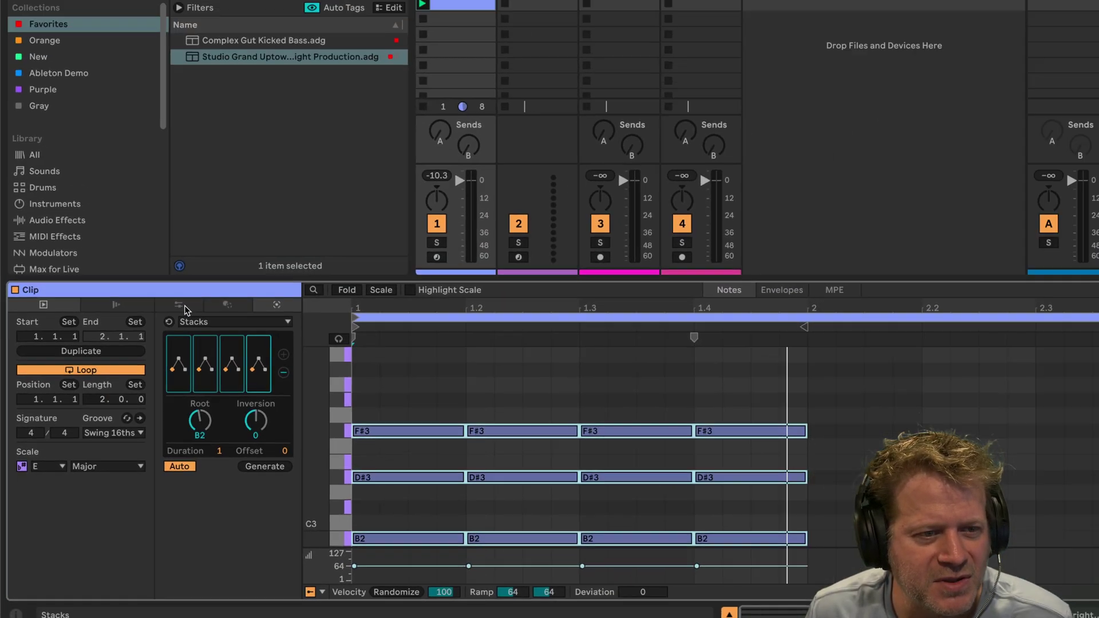
- Stretch every chord ×2 so the four chords fill the 2-bar loop
{"action": "left_click", "coordinate": [184, 309]}
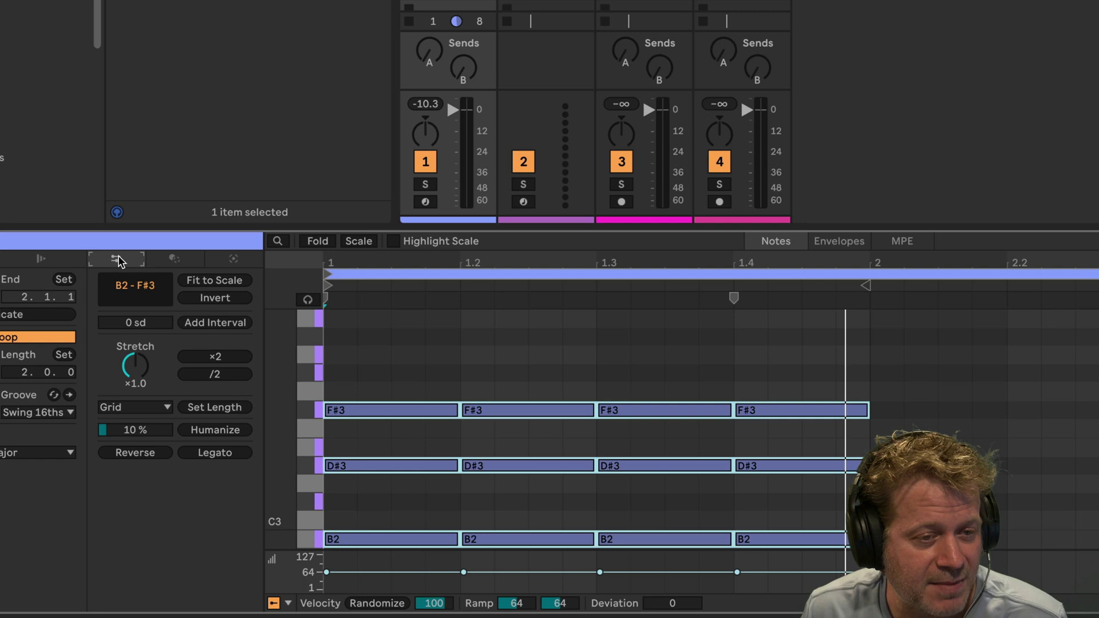
{"action": "left_click", "coordinate": [217, 357]}
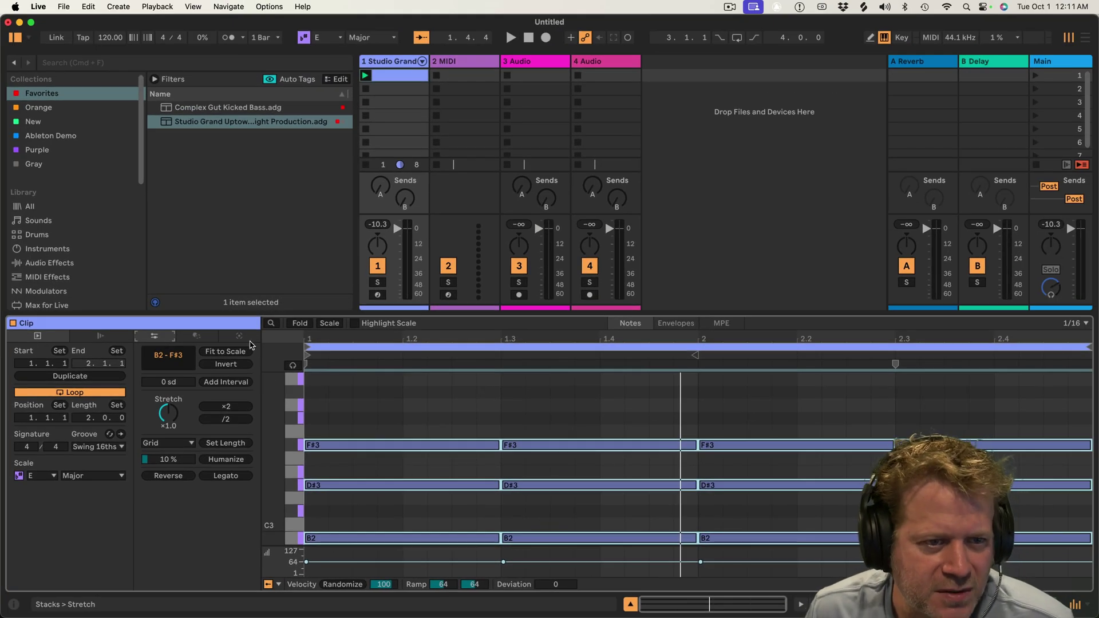
{"action": "left_click", "coordinate": [240, 336]}
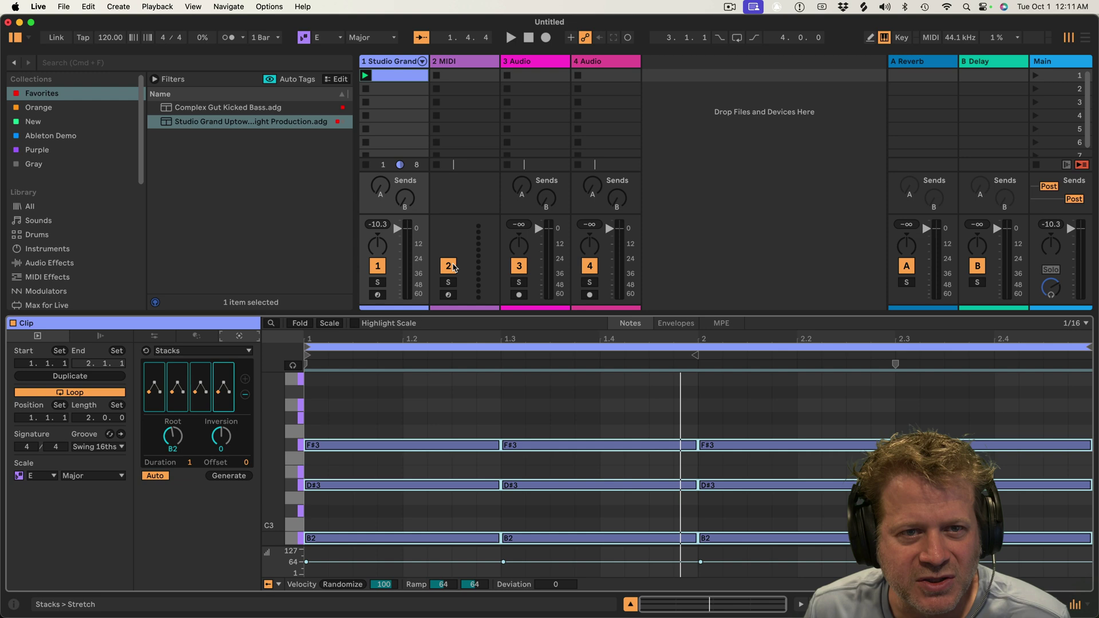
- Play the clip, show only E Major scale rows, and select all the chord notes
{"action": "key", "text": "space"}
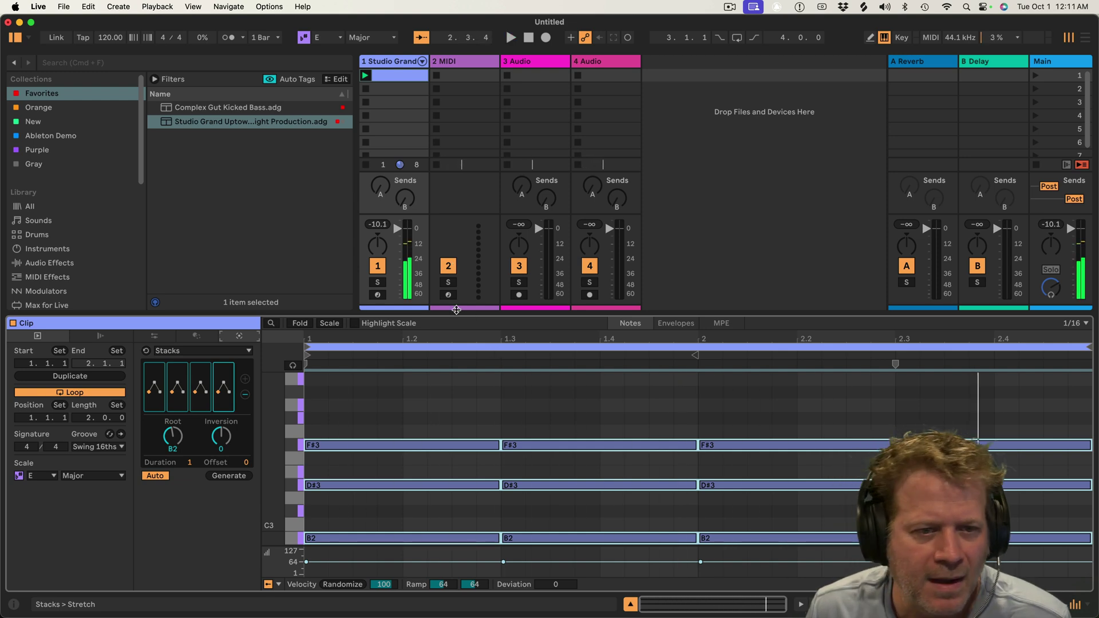
{"action": "left_click", "coordinate": [335, 325]}
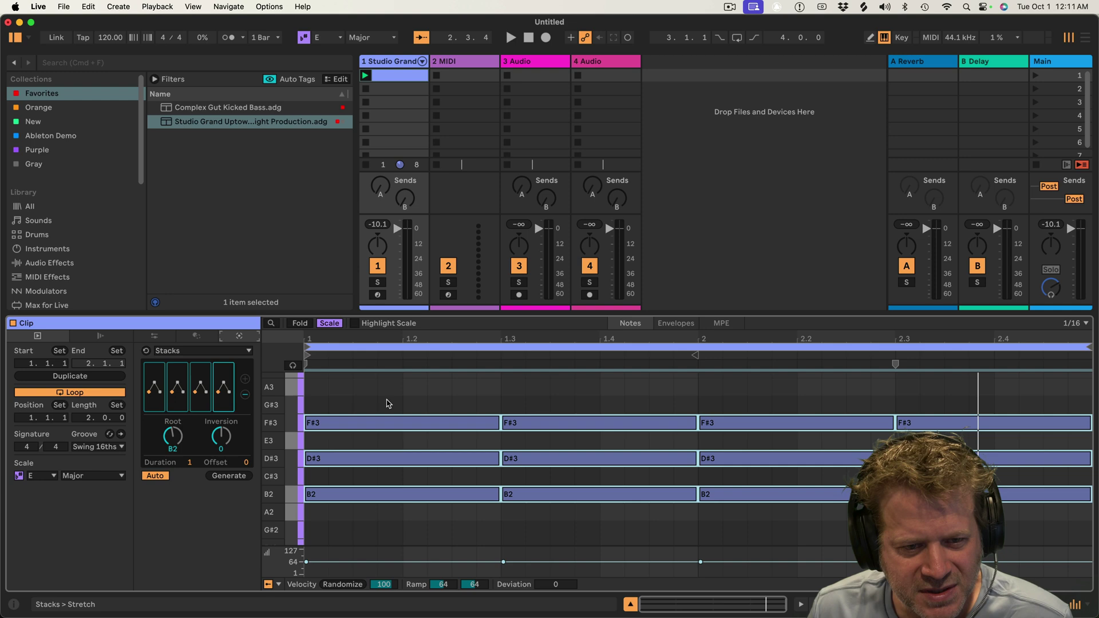
{"action": "left_click_drag", "start_coordinate": [355, 384], "coordinate": [983, 531]}
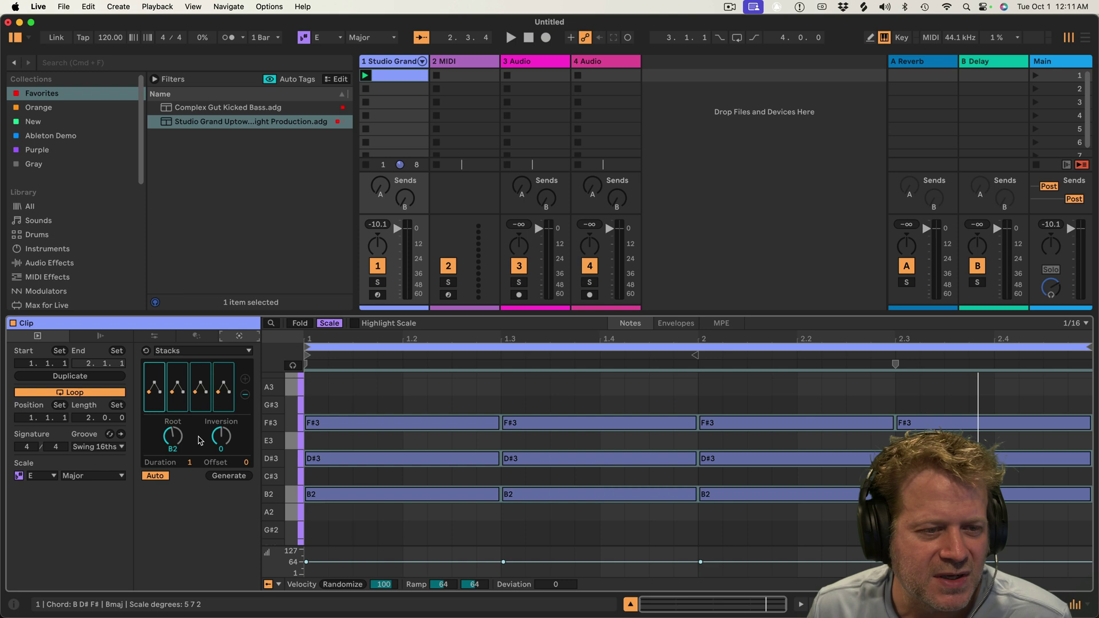
- Lower the first chord's root to E2 and the second chord's root to G#2
{"action": "left_click", "coordinate": [170, 438]}
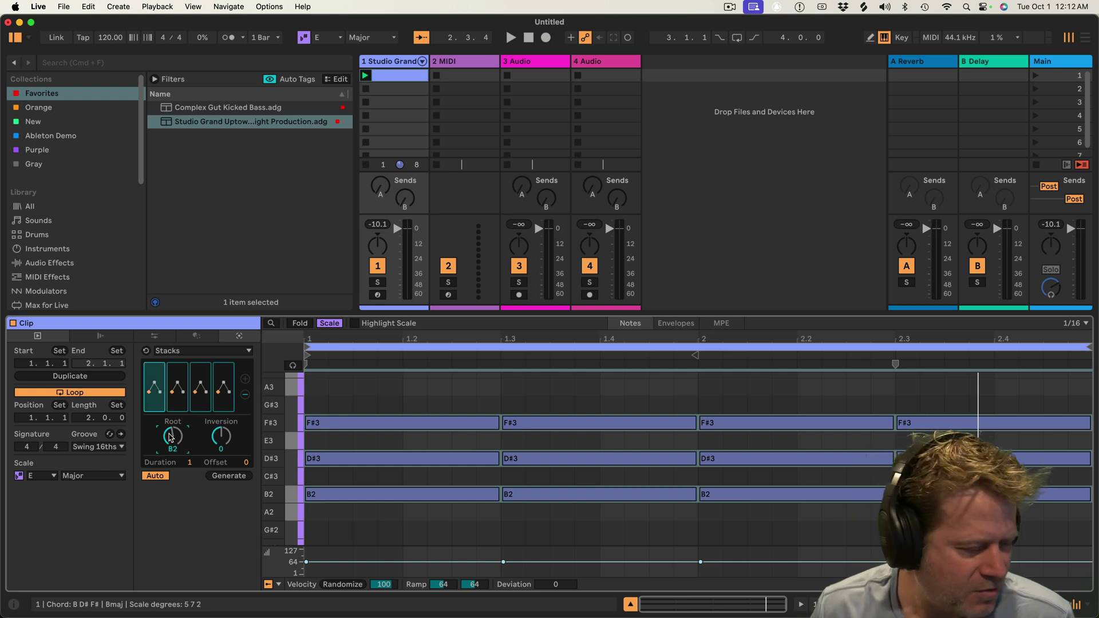
{"action": "key", "text": "Down"}
{"action": "key", "text": "Down"}
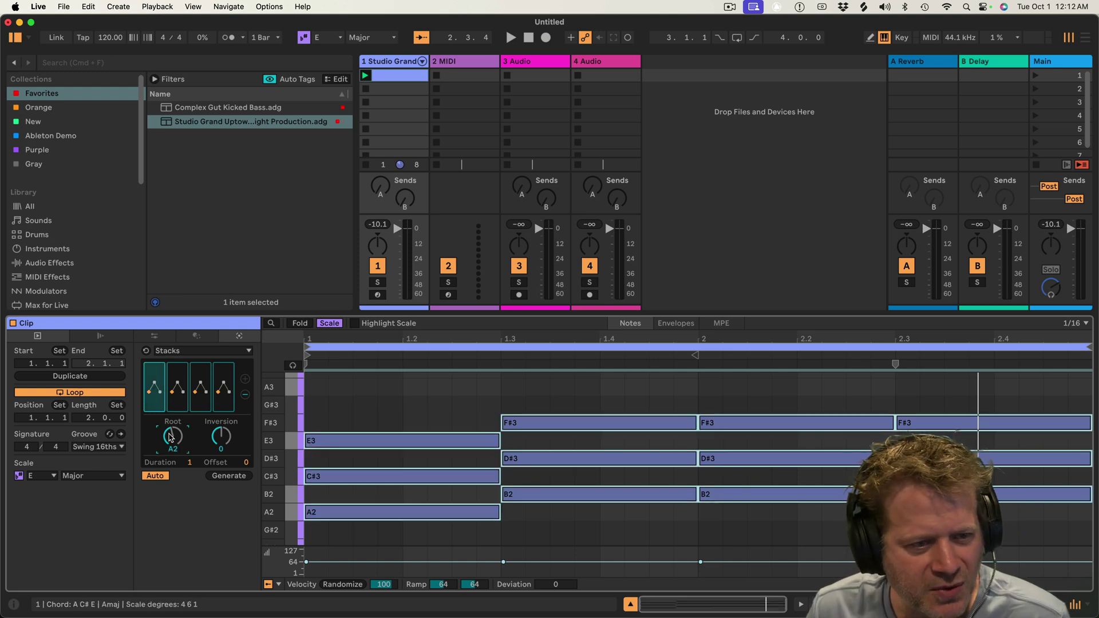
{"action": "key", "text": "Down"}
{"action": "key", "text": "Down"}
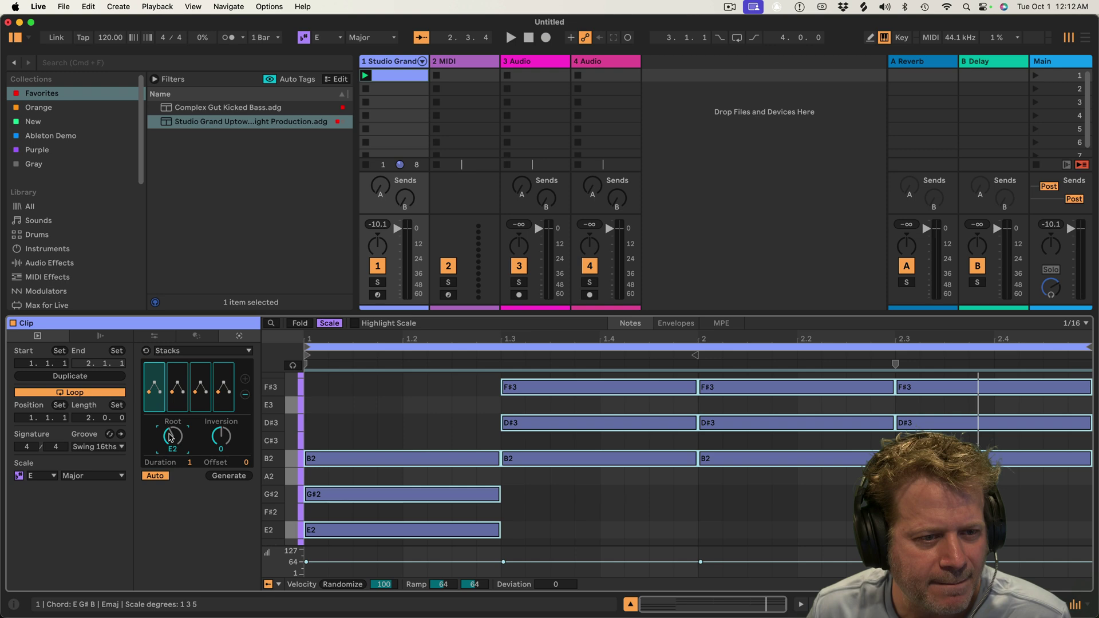
{"action": "left_click", "coordinate": [177, 393]}
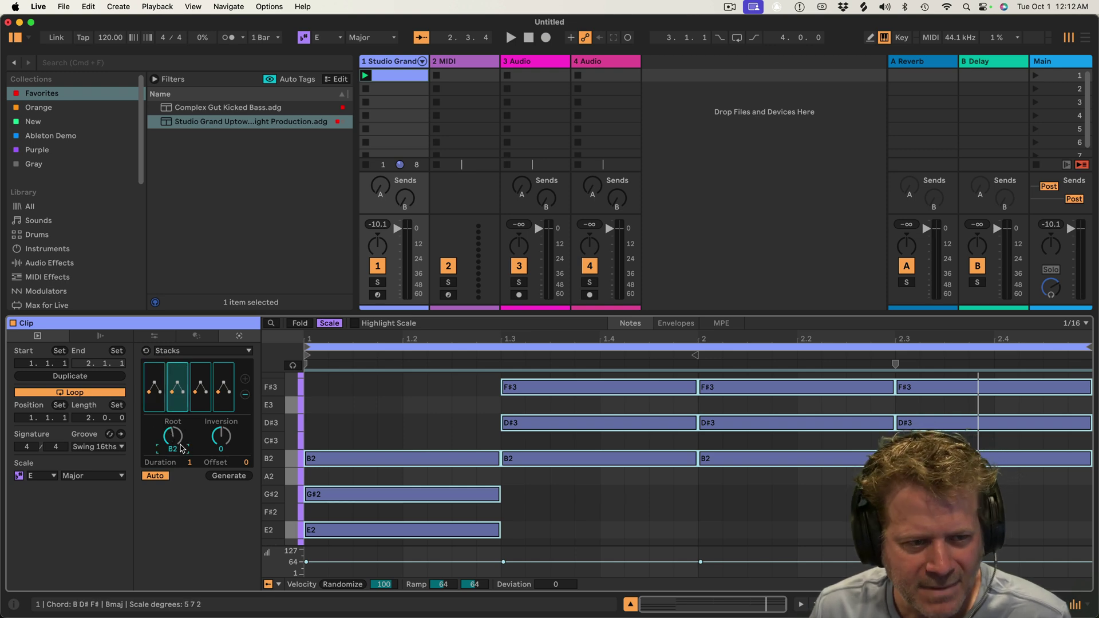
{"action": "key", "text": "Down"}
{"action": "key", "text": "Down"}
{"action": "key", "text": "Down"}
{"action": "key", "text": "Down"}
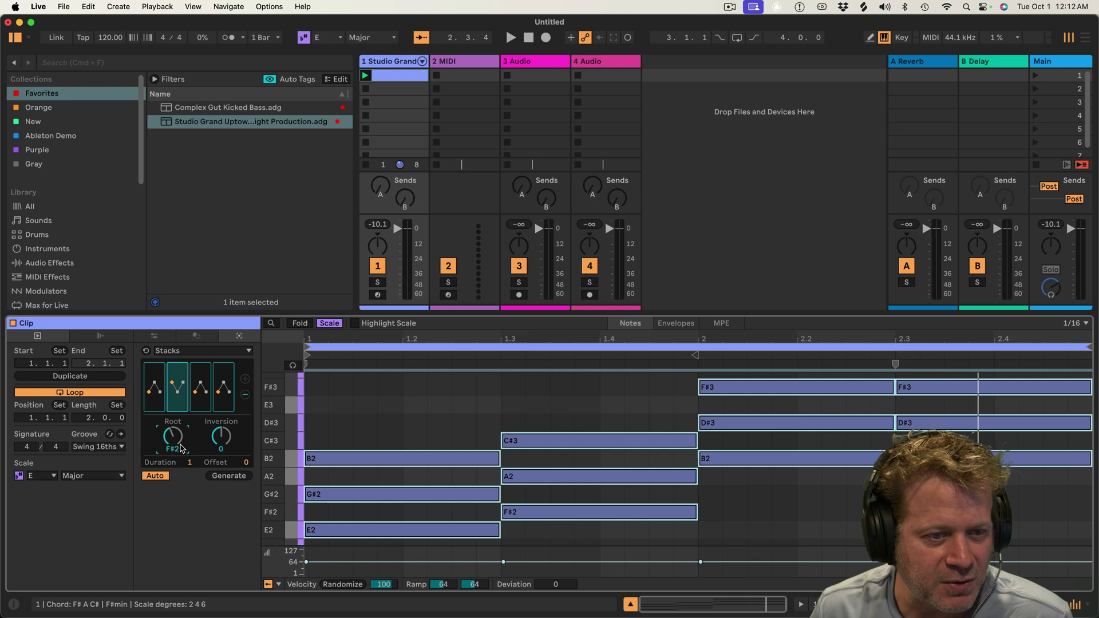
- Root the fourth and third chords on E2, giving E2–G#2–B2 triads
{"action": "left_click", "coordinate": [204, 401]}
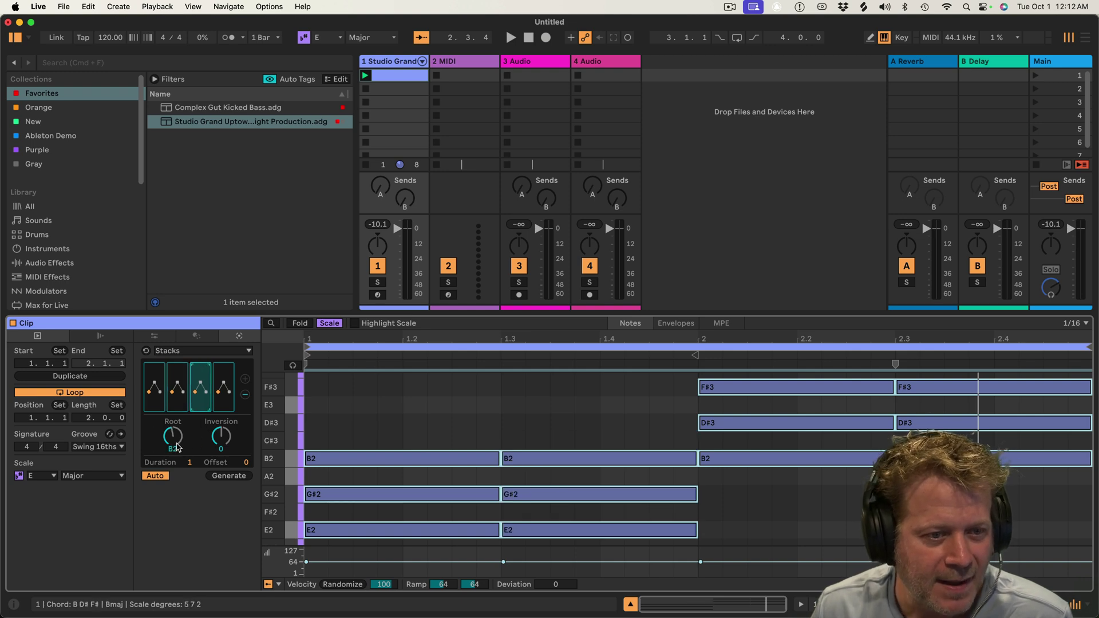
{"action": "key", "text": "Up"}
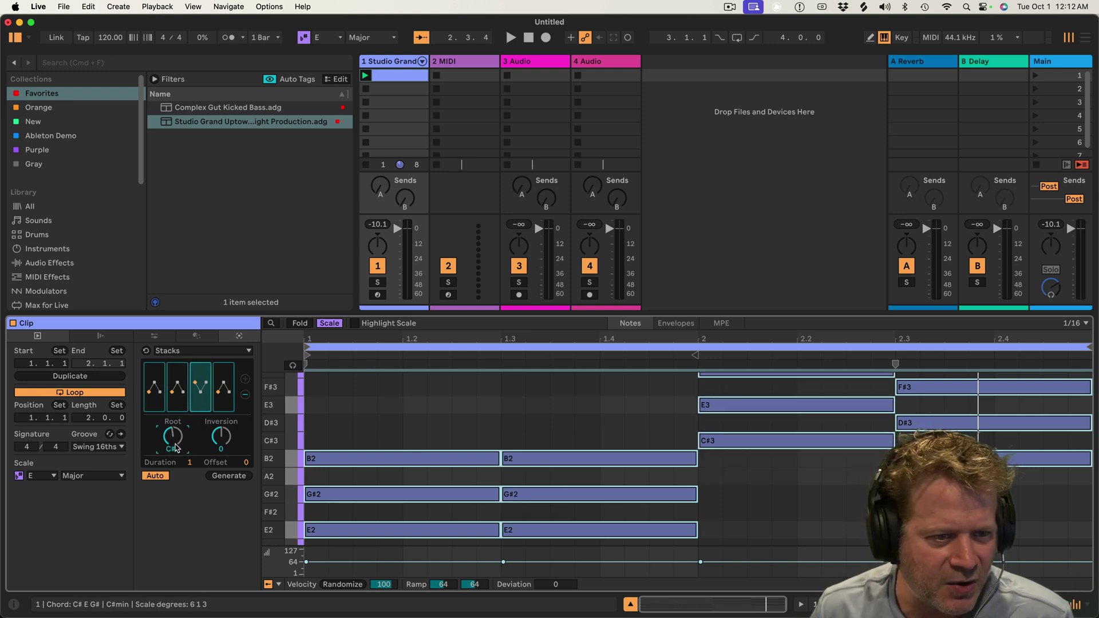
{"action": "key", "text": "Up"}
{"action": "key", "text": "Up"}
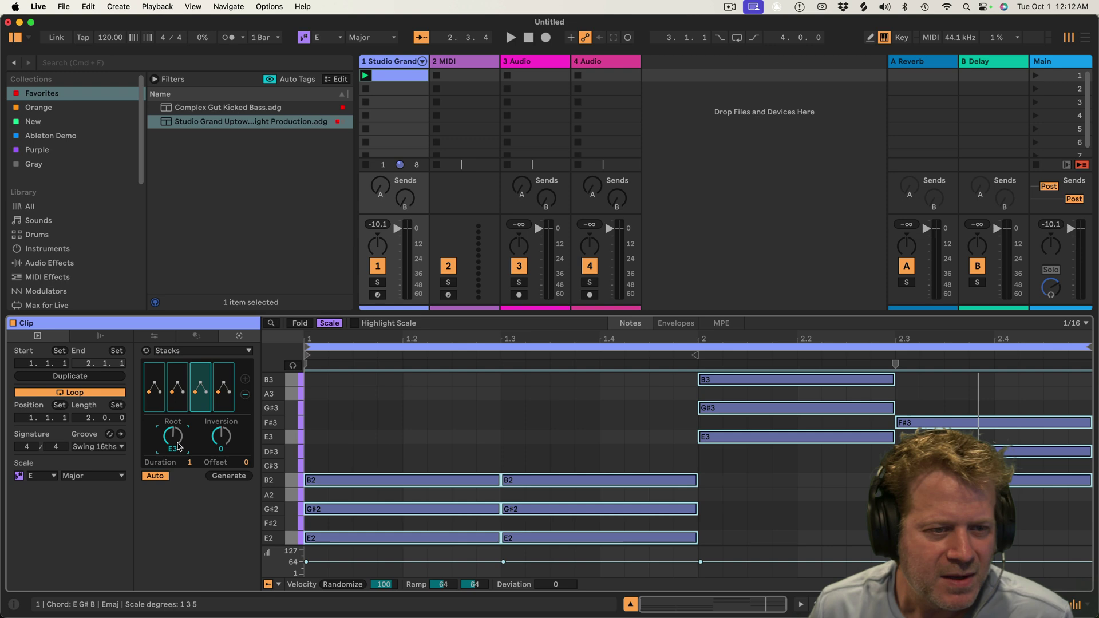
{"action": "left_click", "coordinate": [232, 401]}
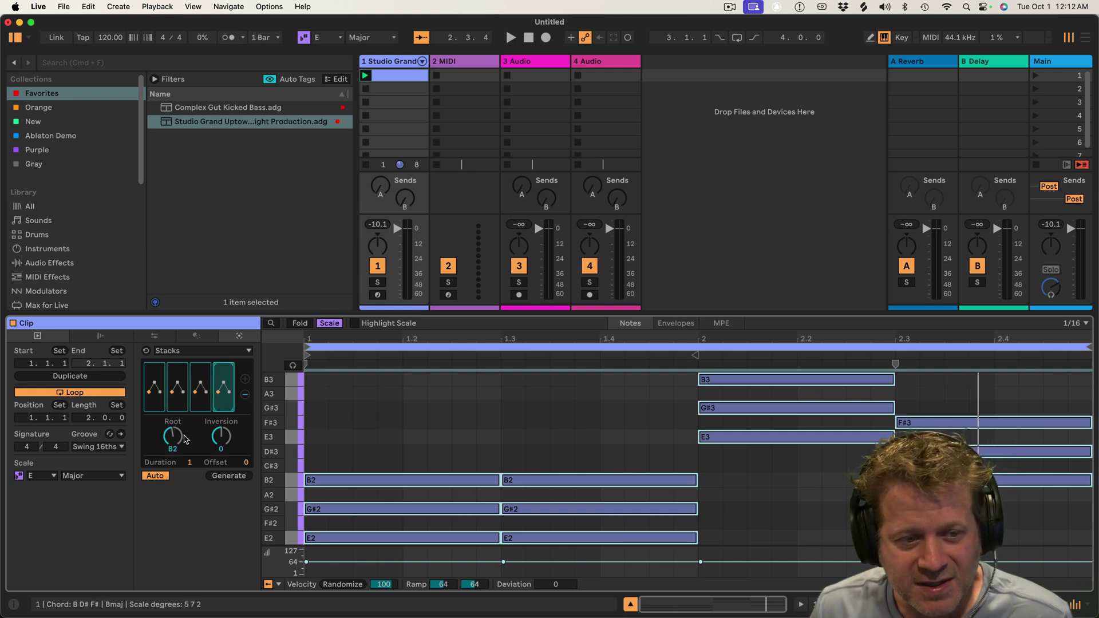
{"action": "key", "text": "Down"}
{"action": "key", "text": "Down"}
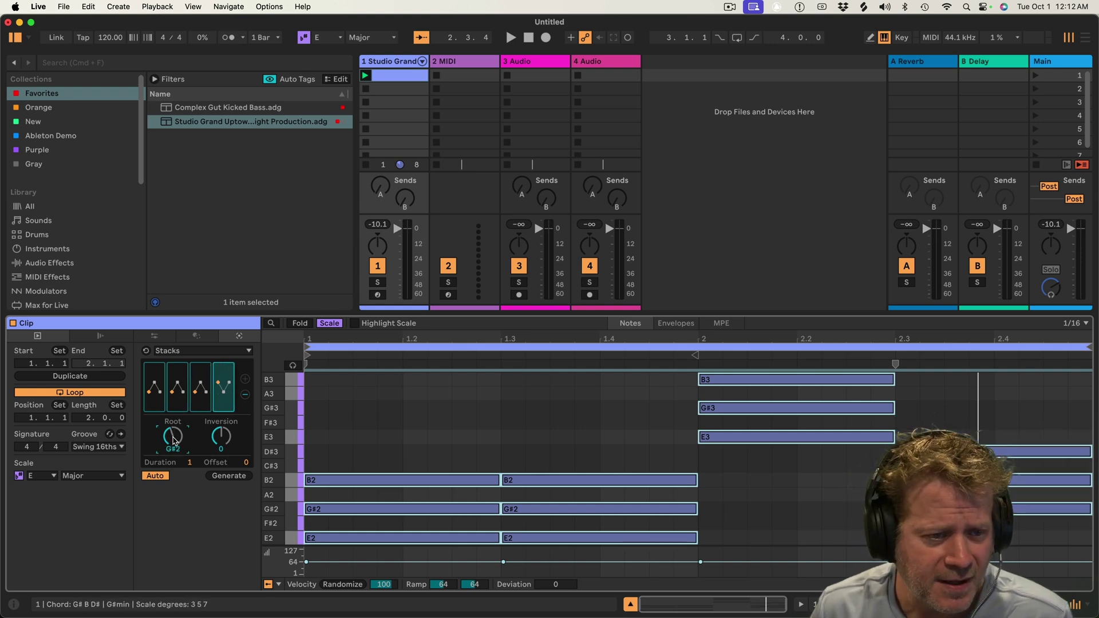
{"action": "key", "text": "Down"}
{"action": "key", "text": "Down"}
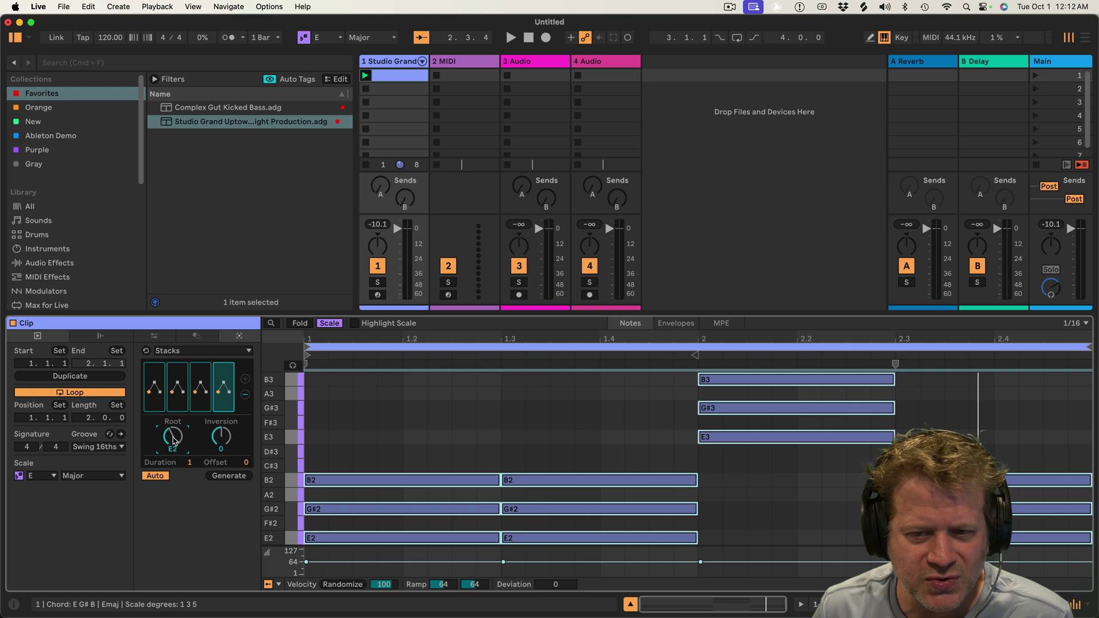
{"action": "left_click", "coordinate": [201, 387]}
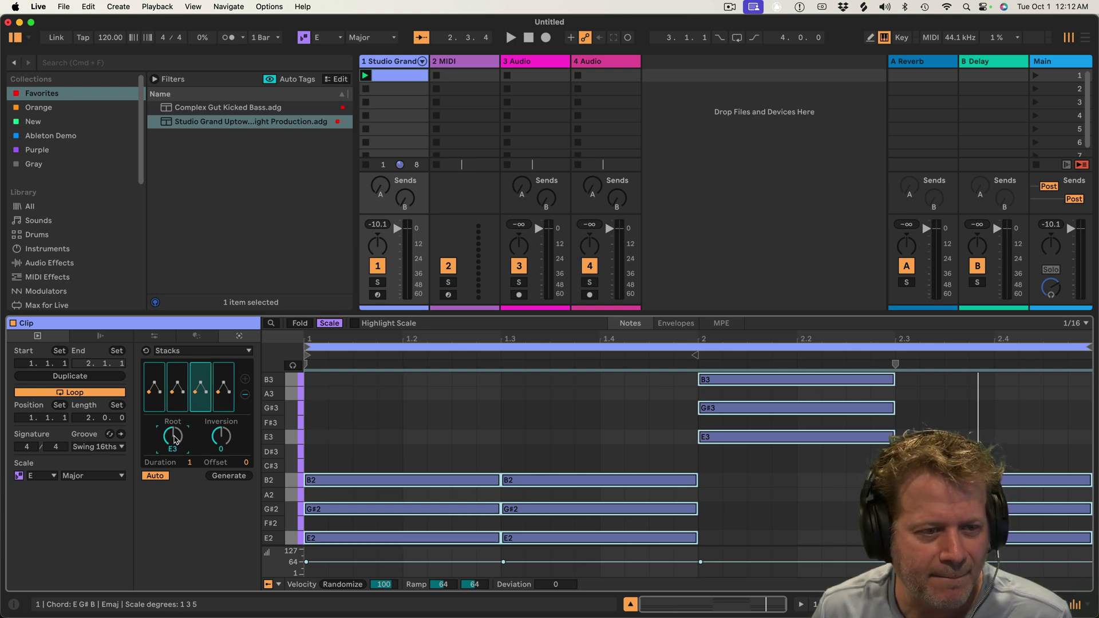
{"action": "key", "text": "Down"}
{"action": "key", "text": "Down"}
{"action": "key", "text": "Down"}
{"action": "key", "text": "Down"}
{"action": "key", "text": "Down"}
{"action": "key", "text": "Down"}
{"action": "key", "text": "Down"}
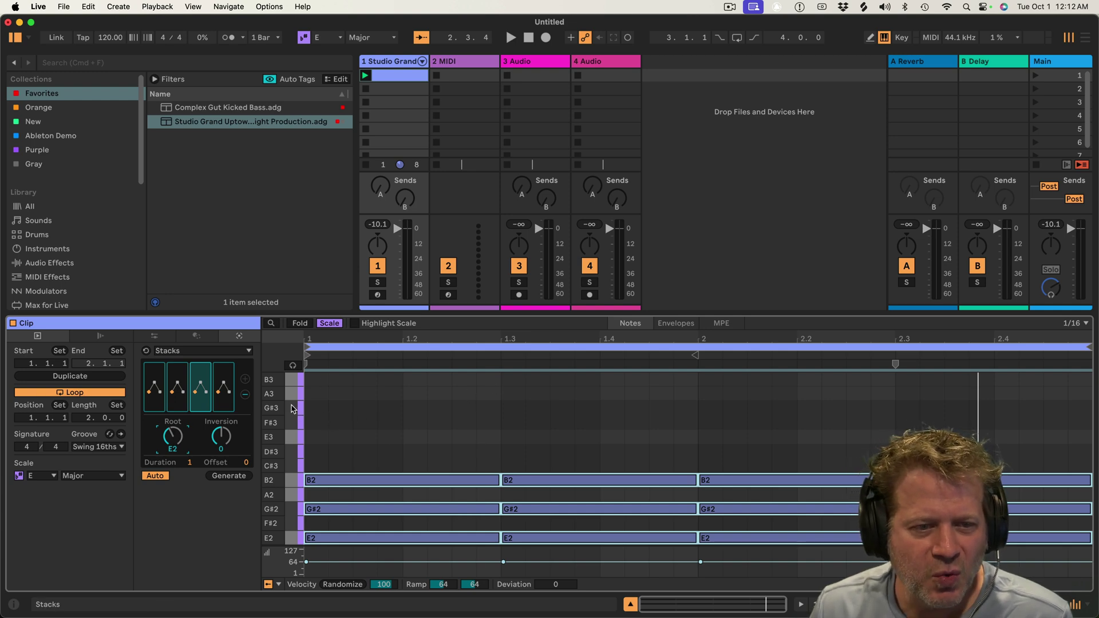
- Select all notes in the clip with Cmd+A
{"action": "left_click", "coordinate": [293, 409]}
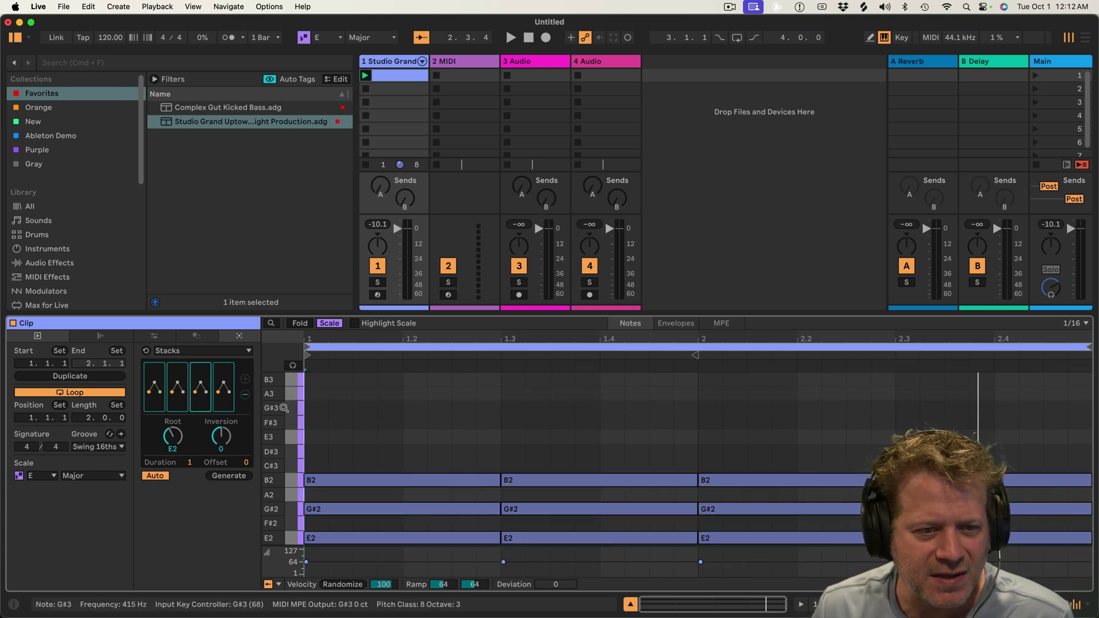
{"action": "left_click_drag", "start_coordinate": [284, 408], "coordinate": [363, 406]}
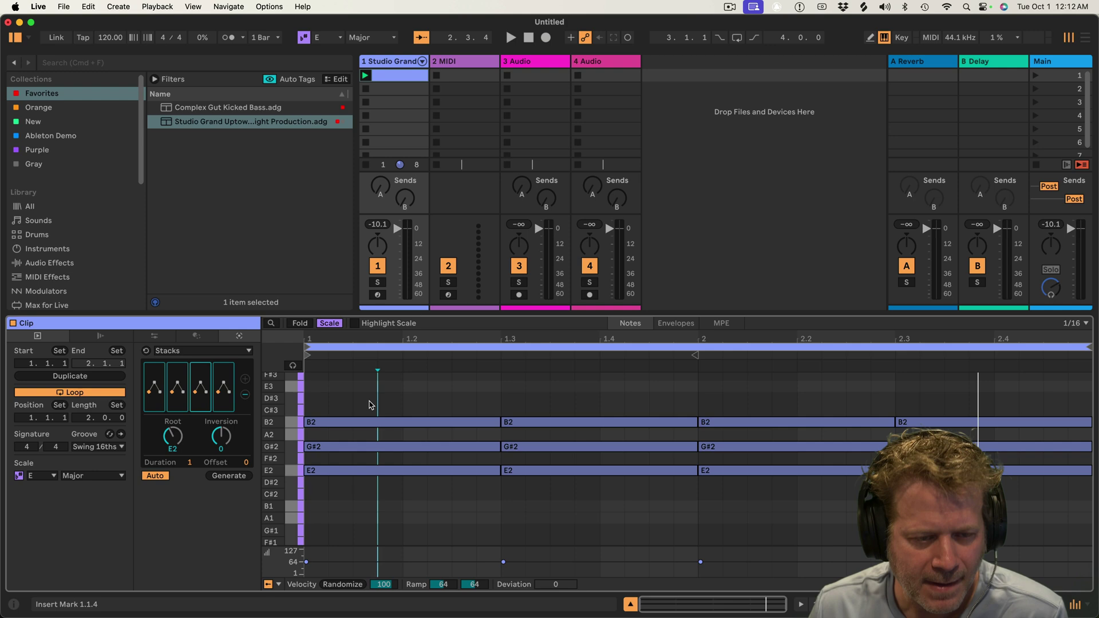
{"action": "key", "text": "super+a"}
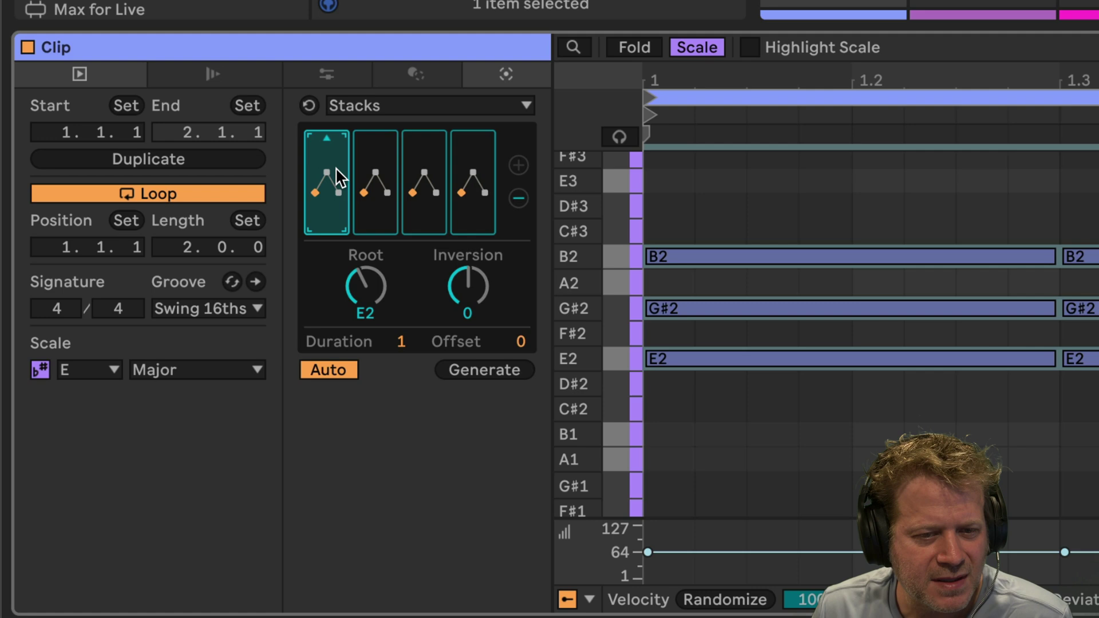
- Revoice the first chord to a four-note E2–G#2–B2–D#3 stack
{"action": "left_click", "coordinate": [327, 138]}
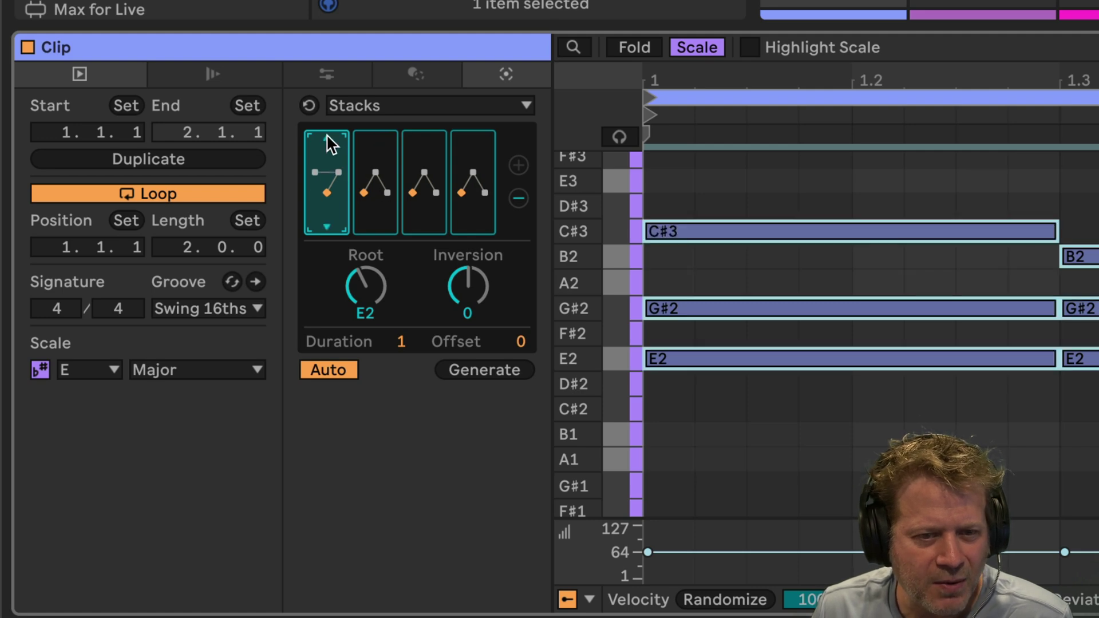
{"action": "left_click", "coordinate": [327, 137]}
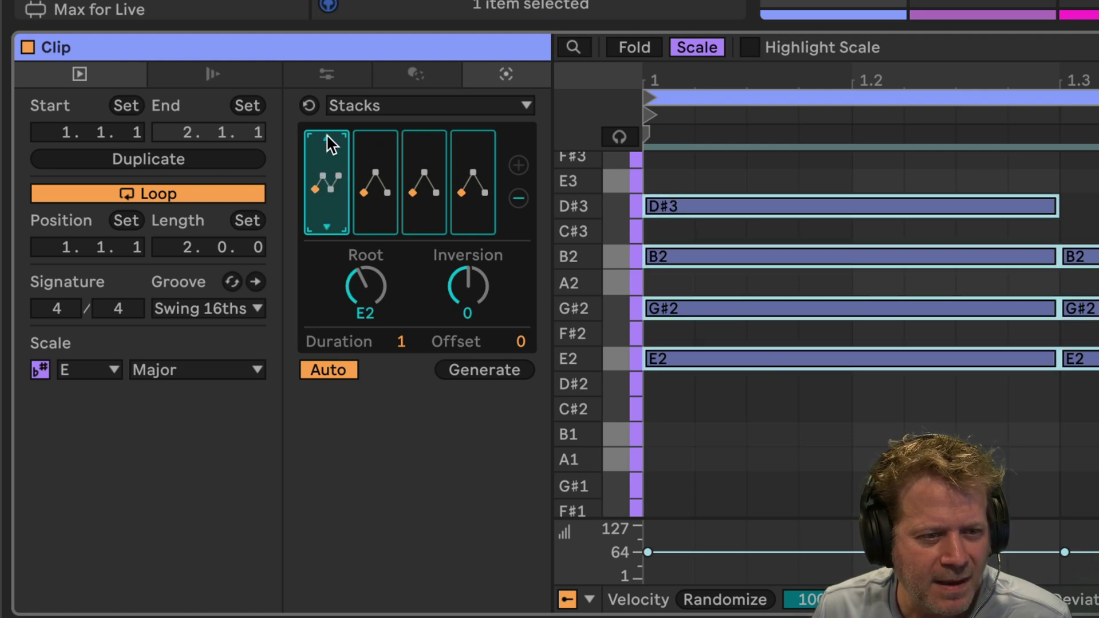
{"action": "left_click", "coordinate": [327, 136]}
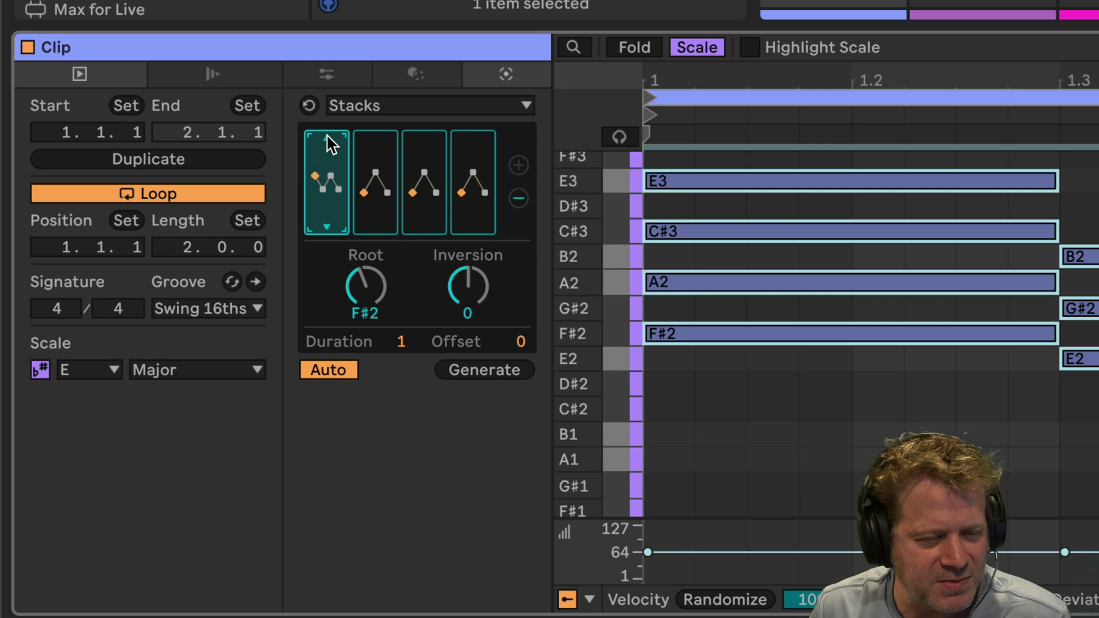
{"action": "scroll", "coordinate": [326, 137], "scroll_direction": "down", "scroll_amount": 1}
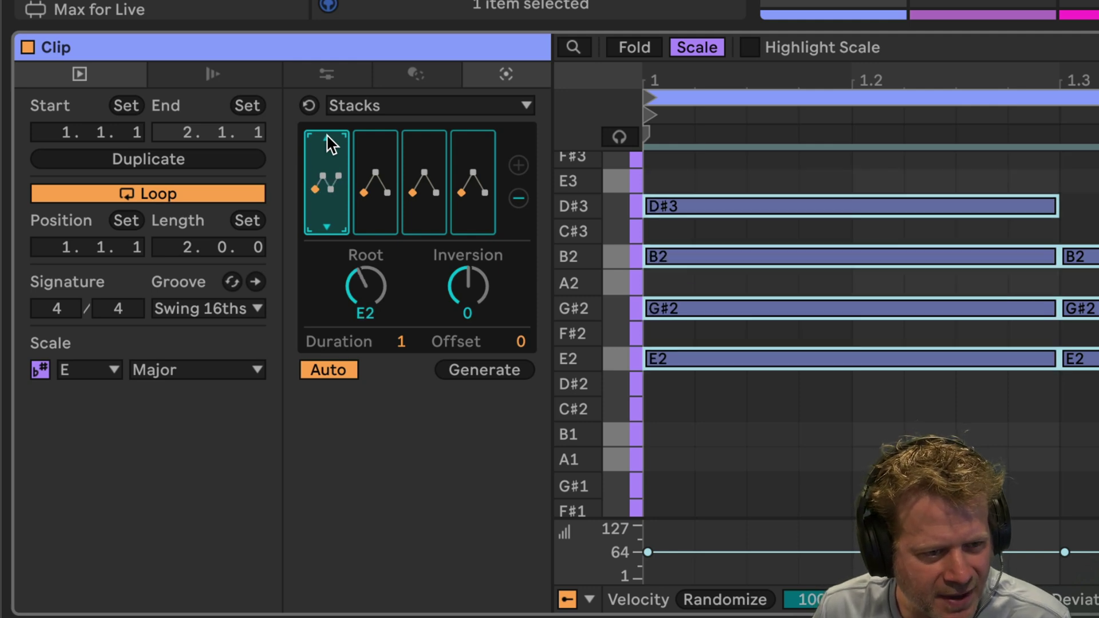
{"action": "scroll", "coordinate": [326, 137], "scroll_direction": "down", "scroll_amount": 1}
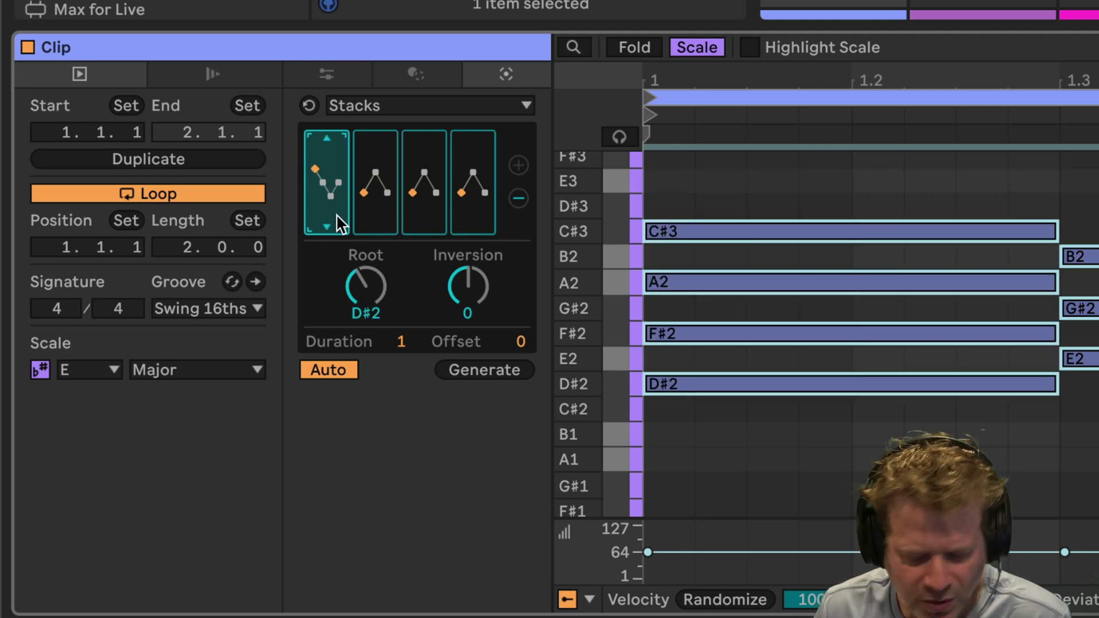
{"action": "scroll", "coordinate": [337, 221], "scroll_direction": "up", "scroll_amount": 1}
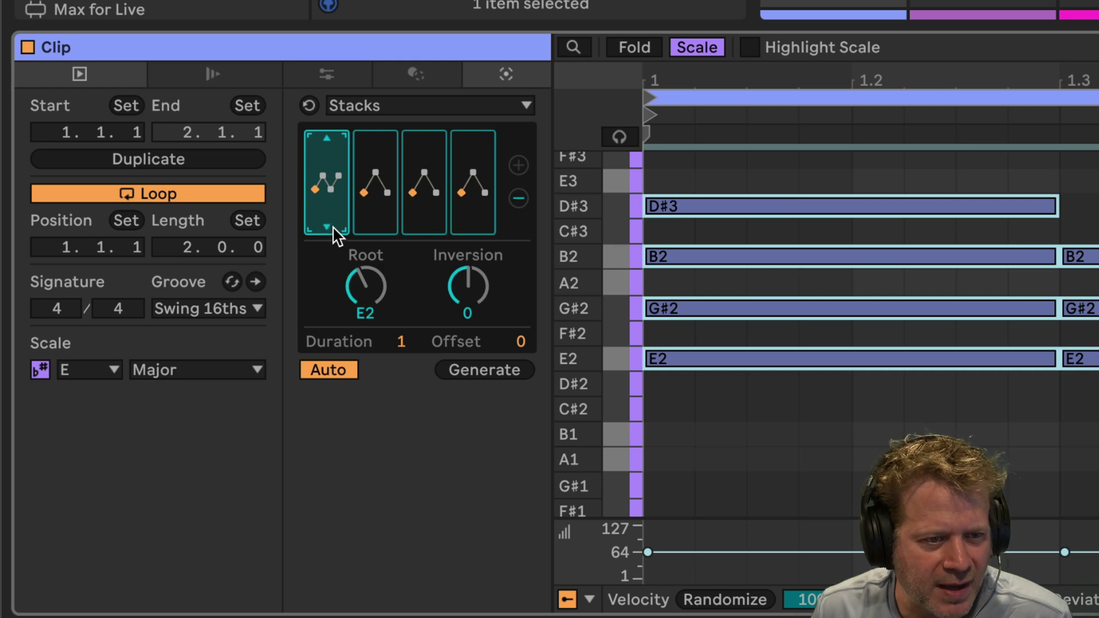
- Reset the first chord to an E2–G#2–B2 triad and start playback
{"action": "left_click", "coordinate": [328, 227]}
{"action": "left_click", "coordinate": [325, 226]}
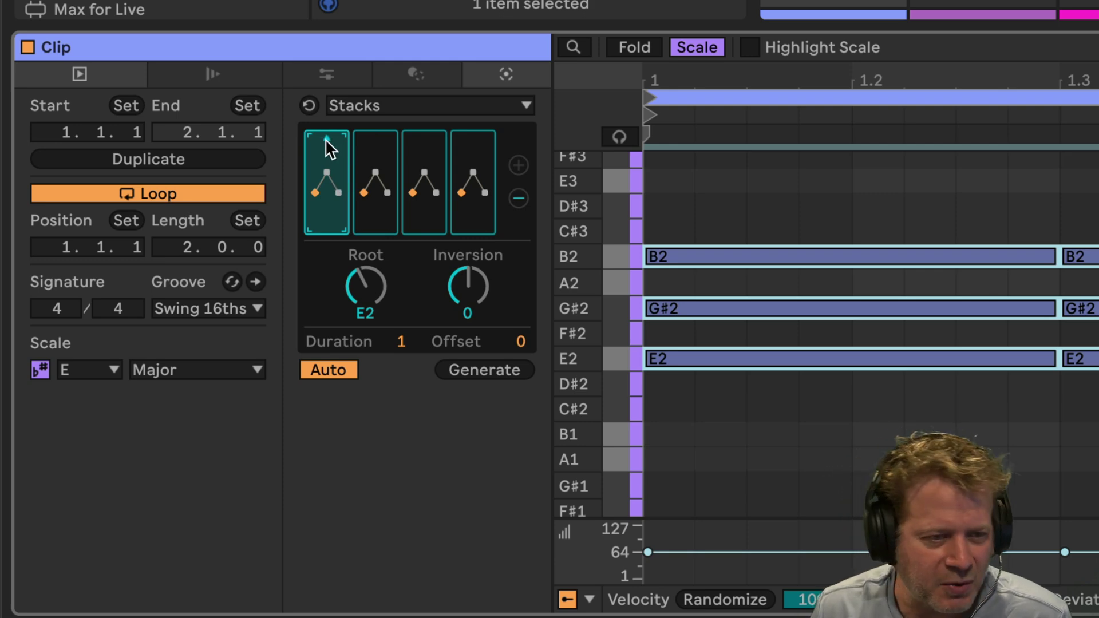
{"action": "left_click", "coordinate": [371, 292]}
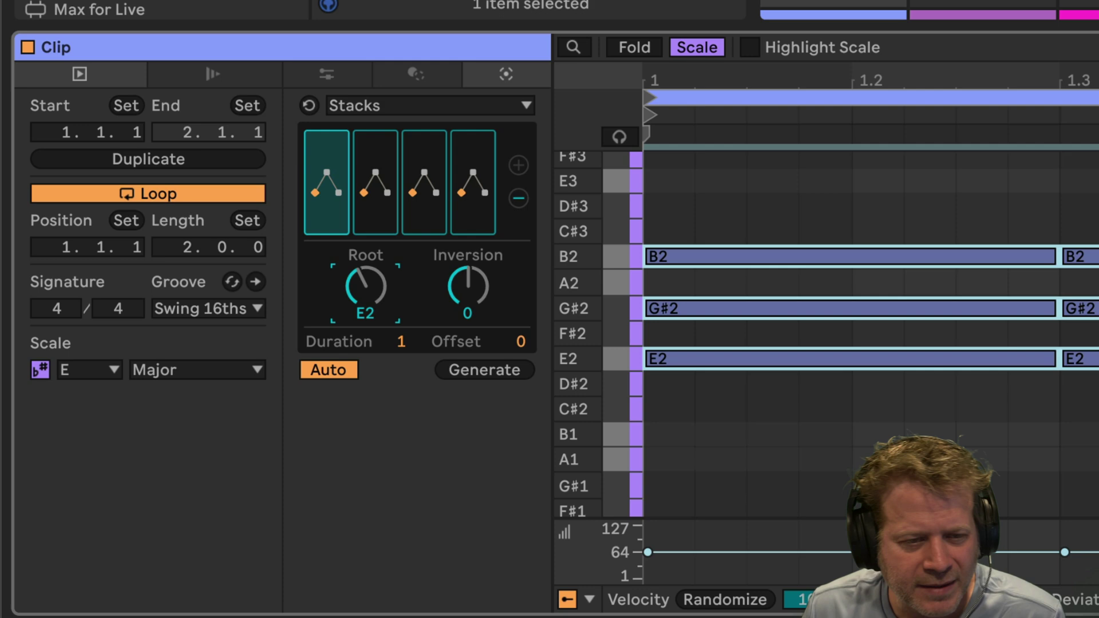
{"action": "key", "text": "space"}
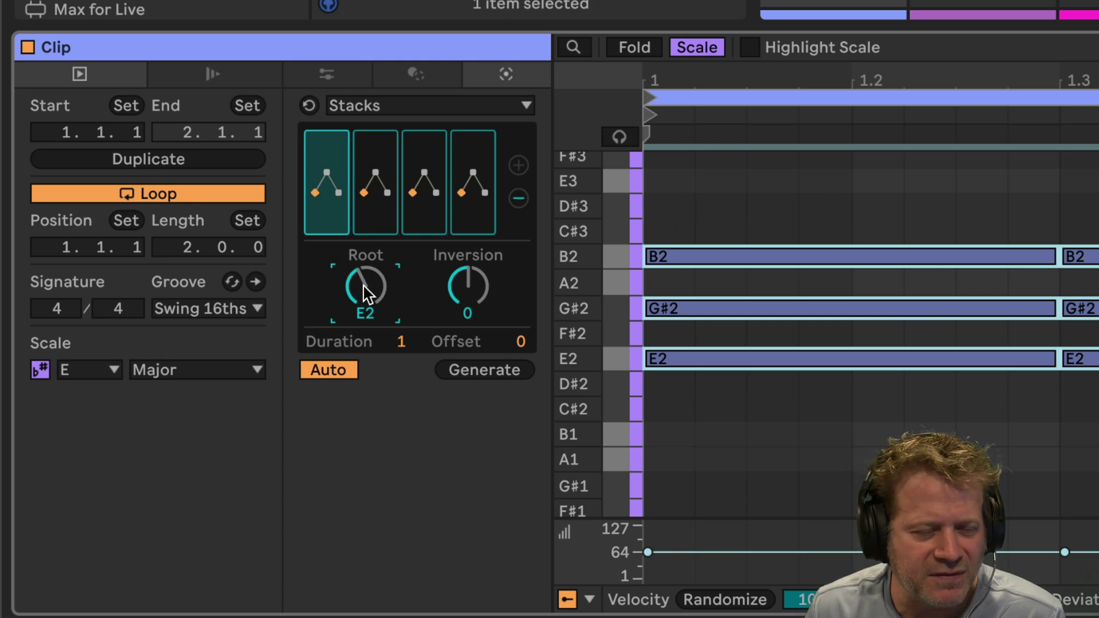
- Lower the first chord's root to C#2, making a C#2–E2–G#2 C# minor chord
{"action": "scroll", "coordinate": [366, 293], "scroll_direction": "up", "scroll_amount": 4}
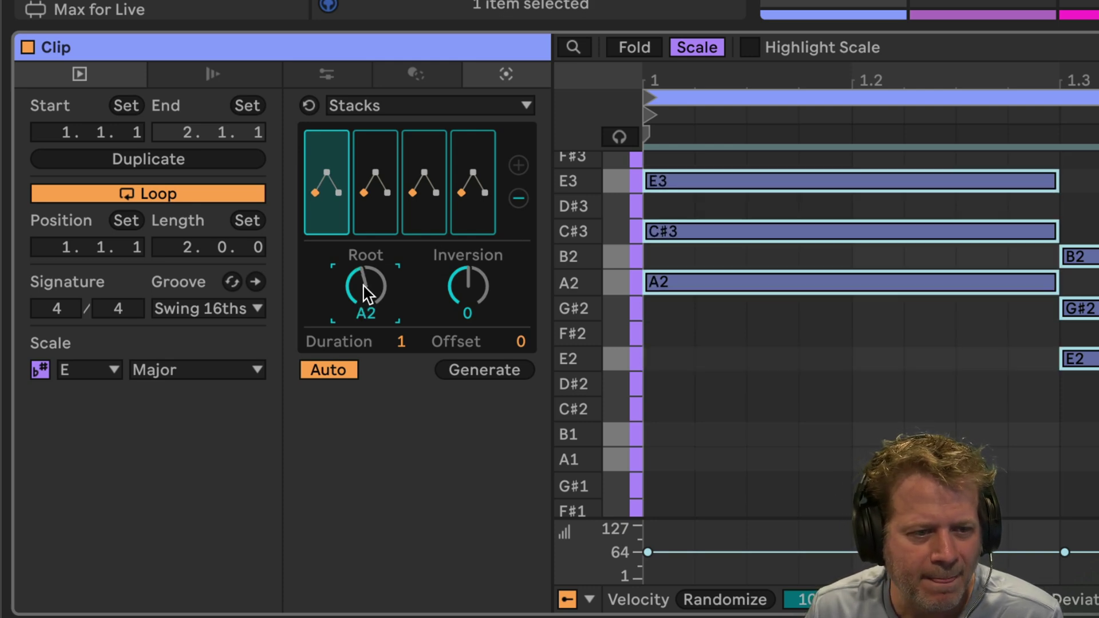
{"action": "scroll", "coordinate": [367, 293], "scroll_direction": "up", "scroll_amount": 1}
{"action": "scroll", "coordinate": [366, 294], "scroll_direction": "down", "scroll_amount": 6}
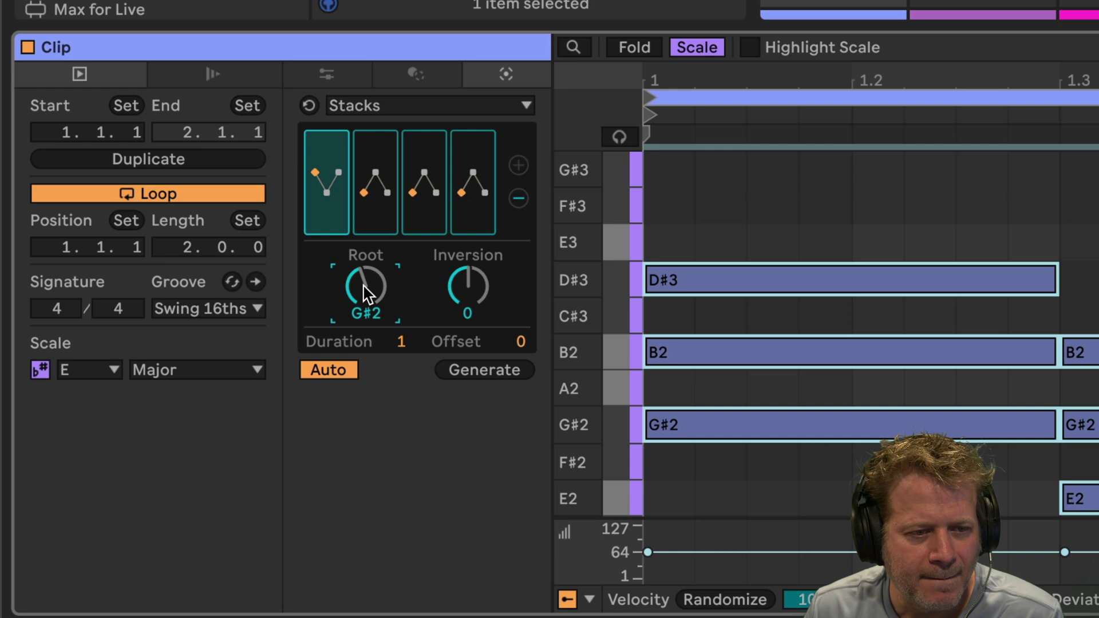
{"action": "scroll", "coordinate": [366, 293], "scroll_direction": "down", "scroll_amount": 1}
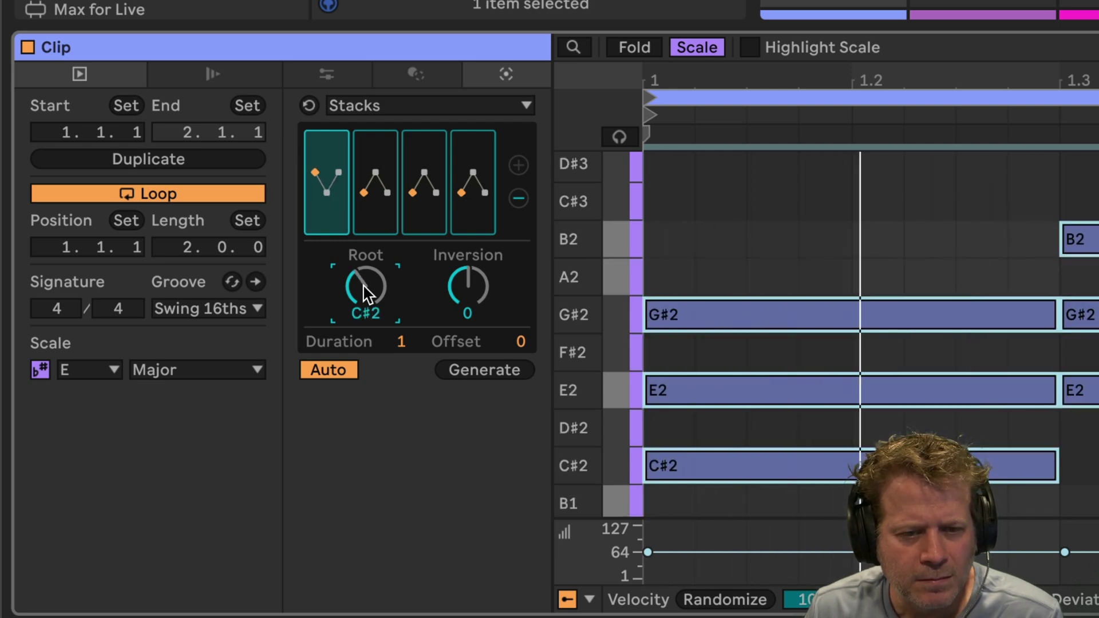
{"action": "scroll", "coordinate": [367, 293], "scroll_direction": "down", "scroll_amount": 1}
{"action": "scroll", "coordinate": [367, 293], "scroll_direction": "up", "scroll_amount": 1}
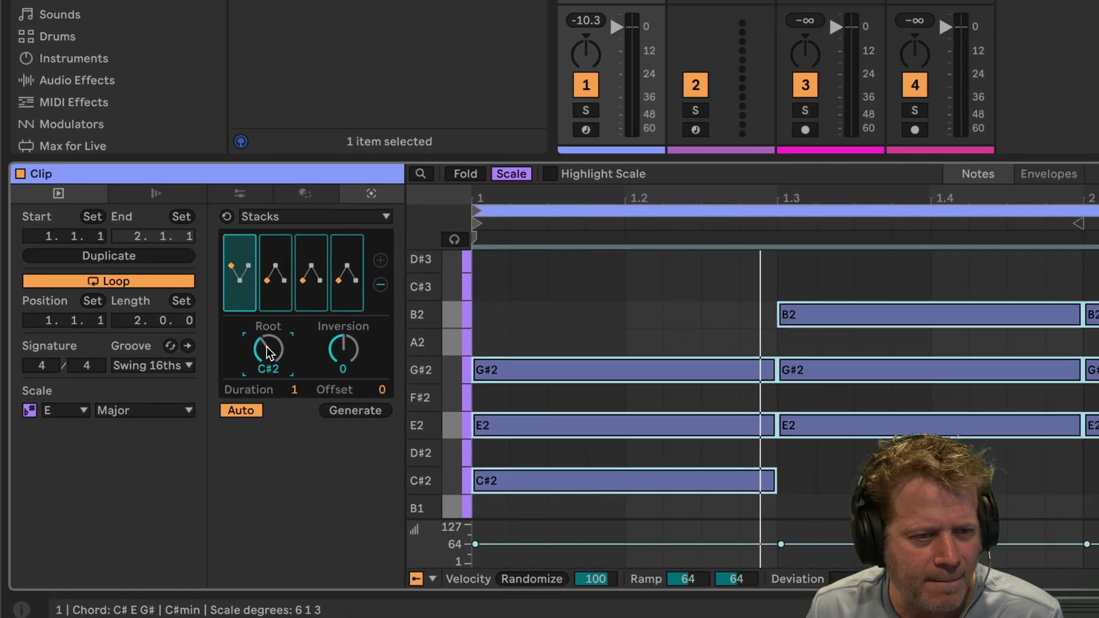
- Re-root the second chord to F#2 (F#2–A2–C#3) and the third to B1 (B1–D#2–F#2)
{"action": "left_click", "coordinate": [267, 283]}
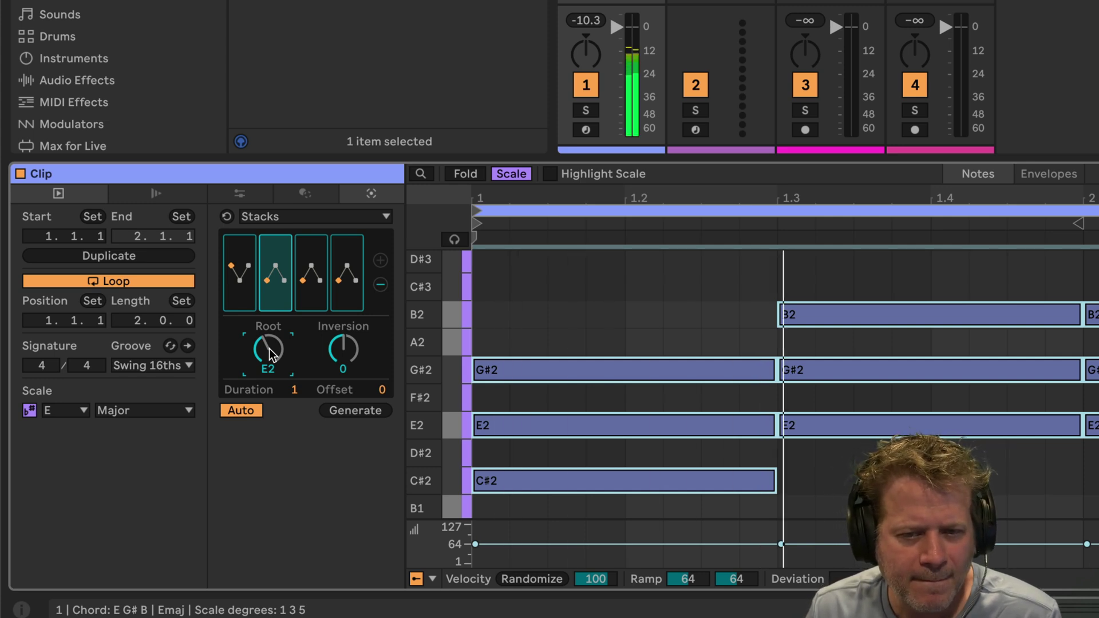
{"action": "scroll", "coordinate": [272, 354], "scroll_direction": "up", "scroll_amount": 1}
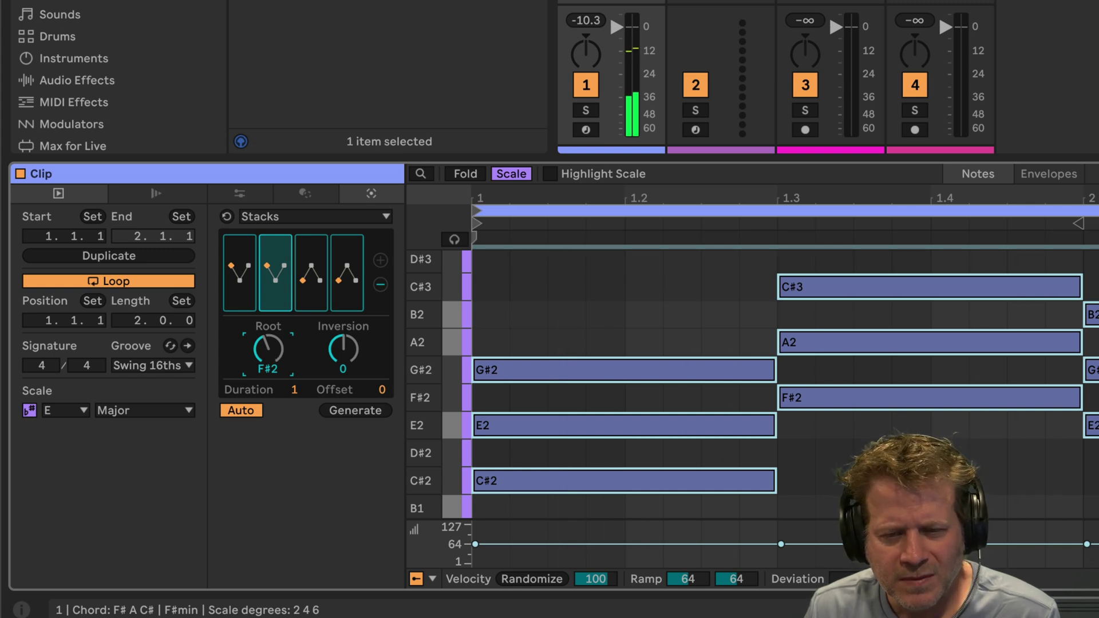
{"action": "left_click", "coordinate": [314, 280]}
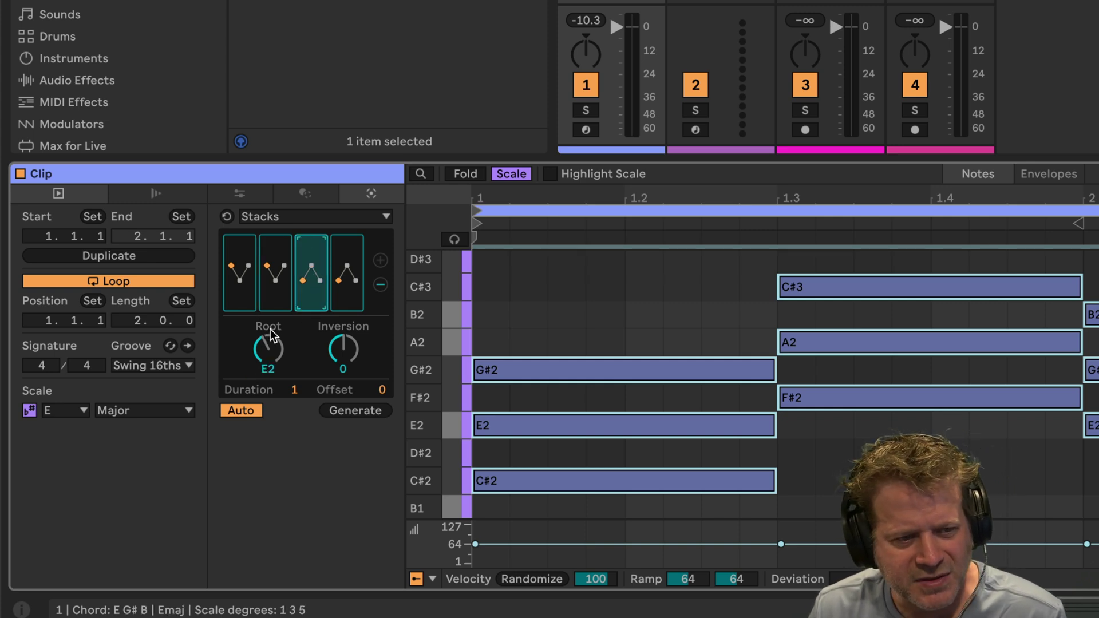
{"action": "left_click", "coordinate": [265, 346]}
{"action": "scroll", "coordinate": [264, 345], "scroll_direction": "down", "scroll_amount": 1}
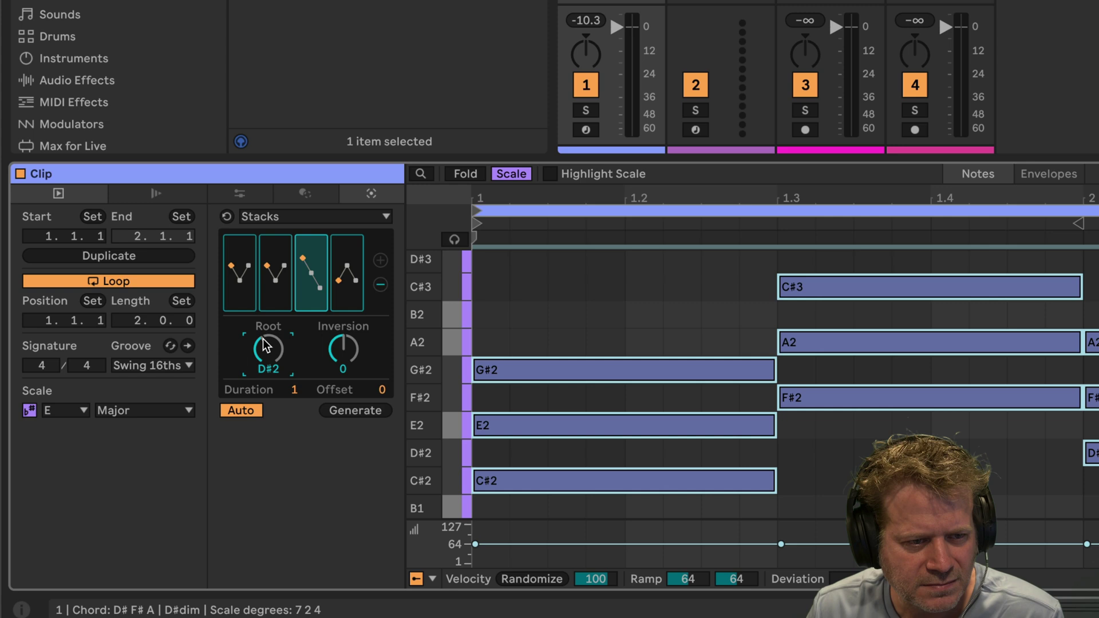
{"action": "key", "text": "space"}
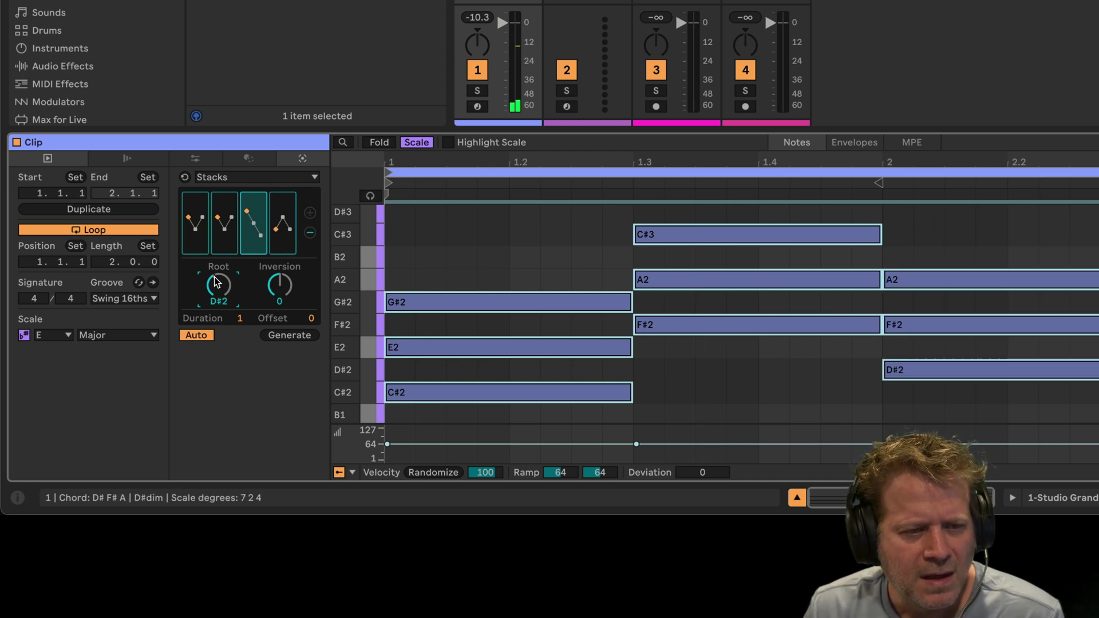
{"action": "scroll", "coordinate": [217, 281], "scroll_direction": "down", "scroll_amount": 1}
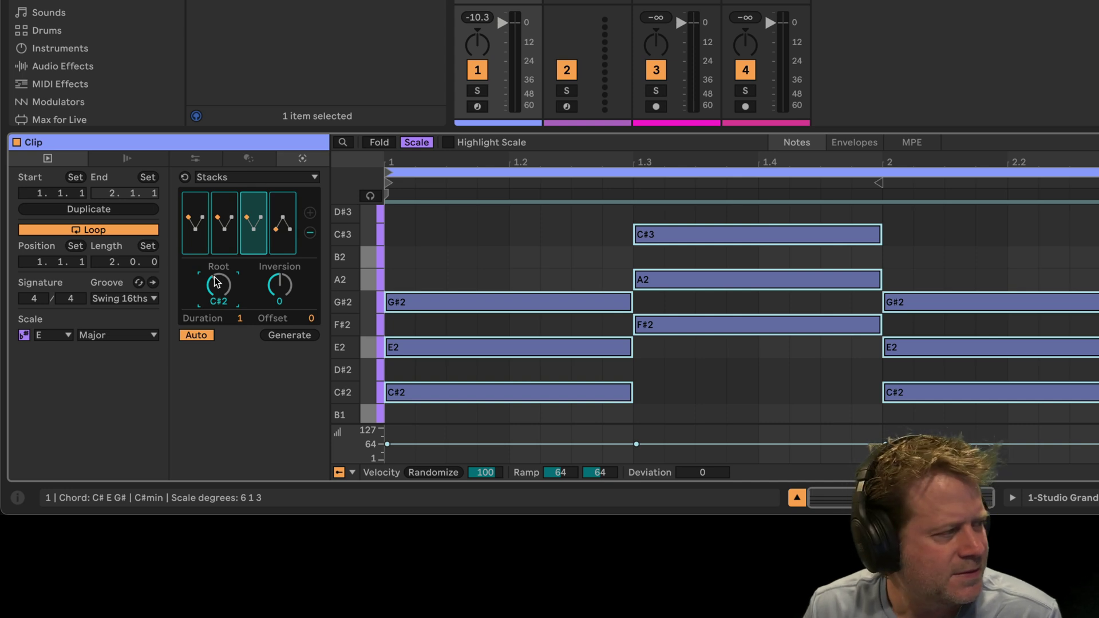
{"action": "scroll", "coordinate": [217, 282], "scroll_direction": "down", "scroll_amount": 1}
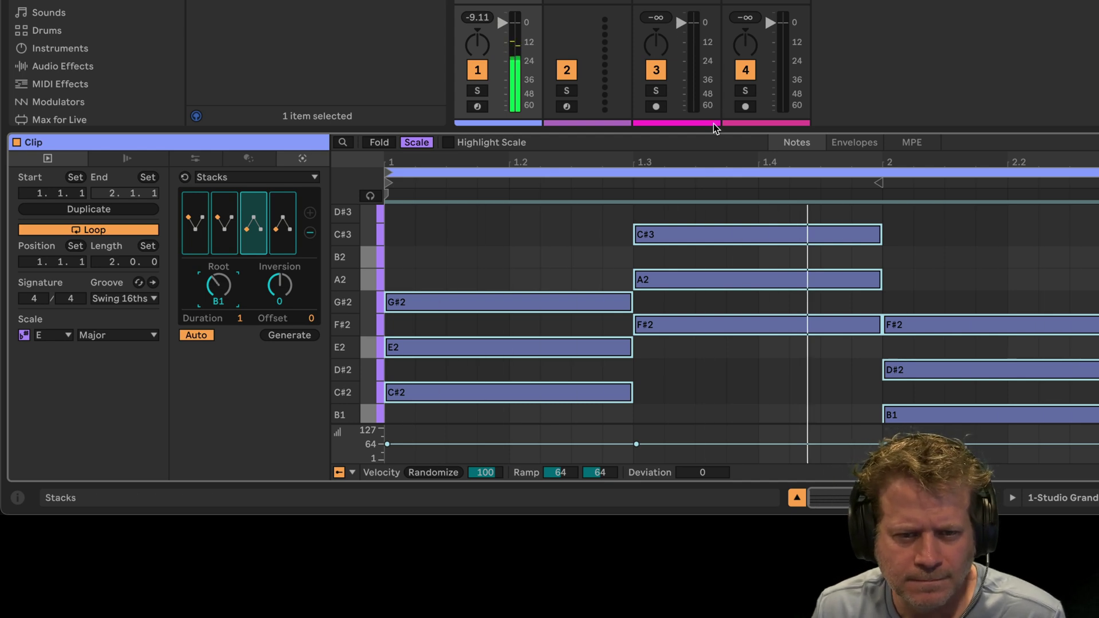
{"action": "left_click_drag", "start_coordinate": [714, 128], "coordinate": [686, 48]}
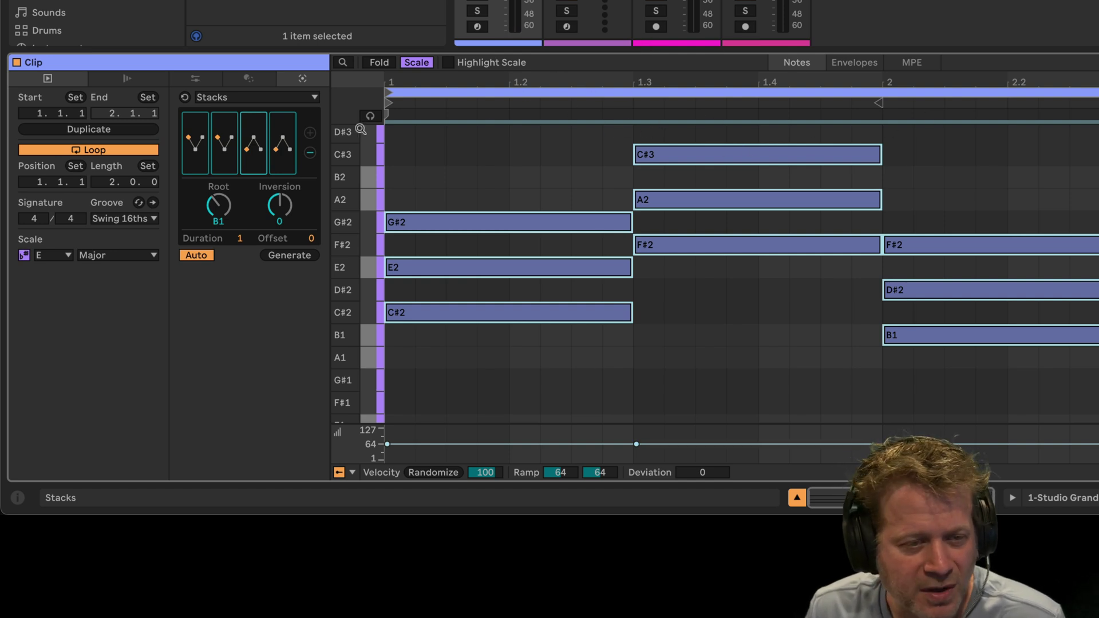
- Change the second chord's shape to F#min(add9), voiced F#–A–C#–G#
{"action": "left_click", "coordinate": [193, 143]}
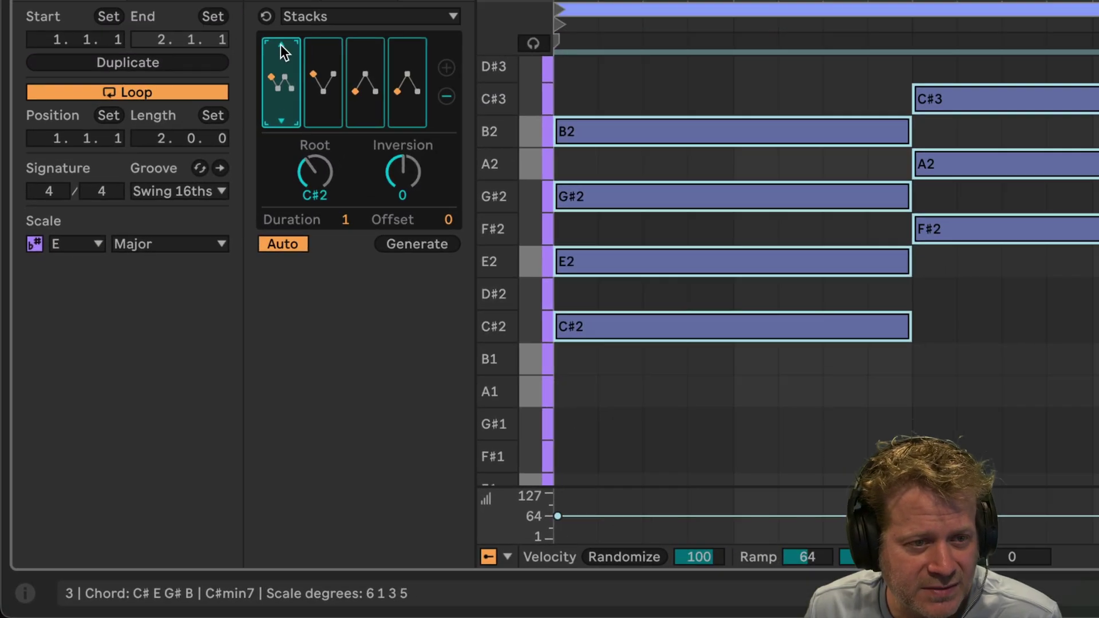
{"action": "scroll", "coordinate": [281, 44], "scroll_direction": "up", "scroll_amount": 1}
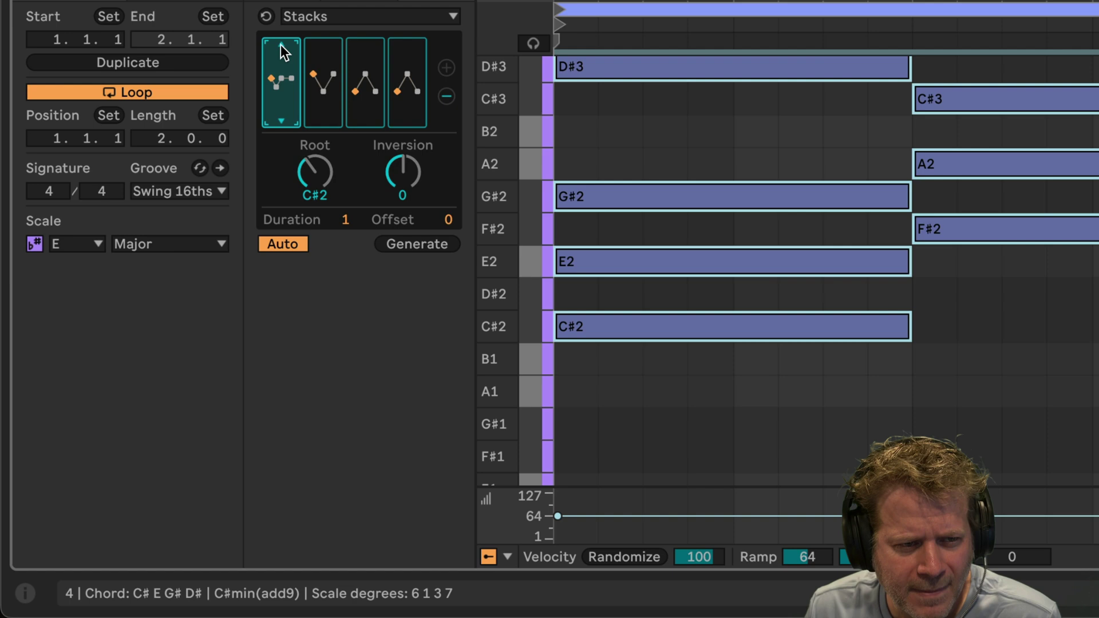
{"action": "left_click", "coordinate": [323, 67]}
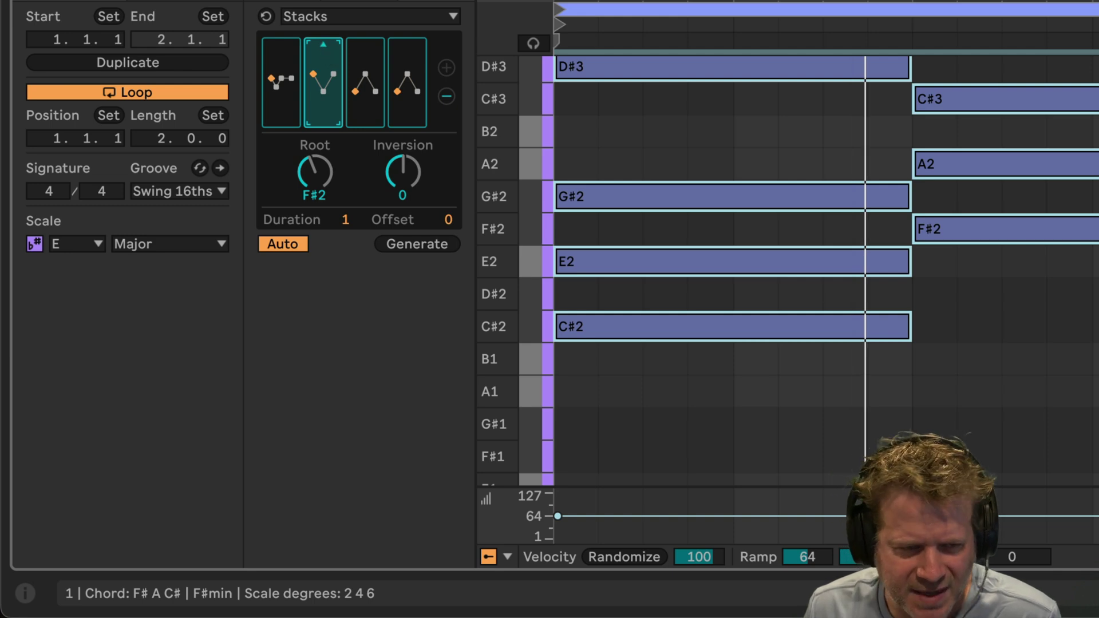
{"action": "left_click", "coordinate": [324, 43]}
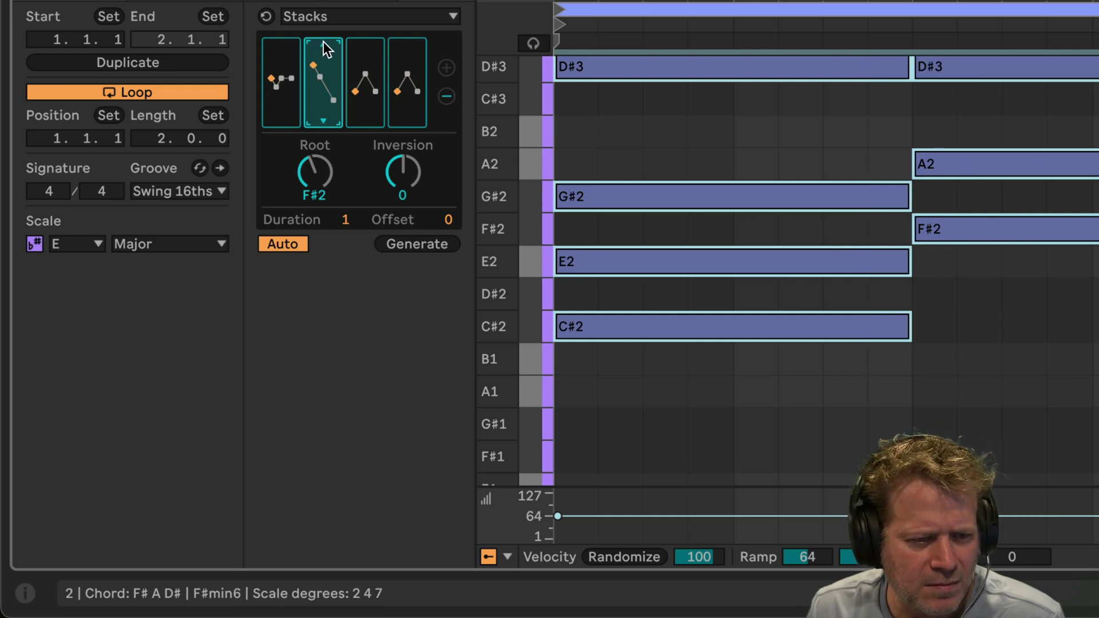
{"action": "left_click", "coordinate": [323, 42]}
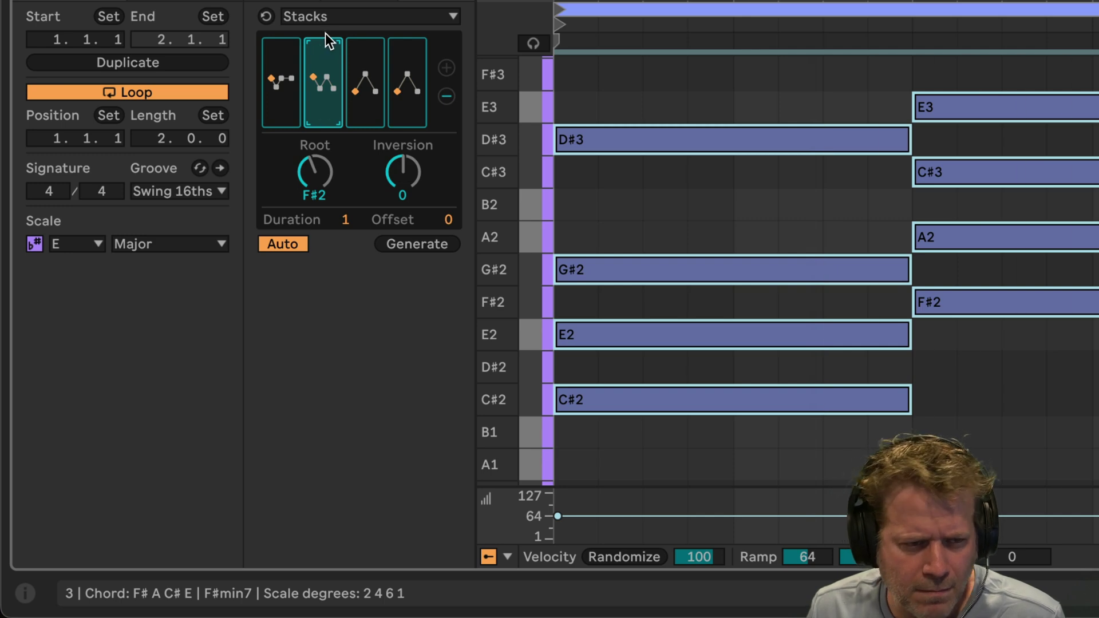
{"action": "left_click", "coordinate": [324, 44]}
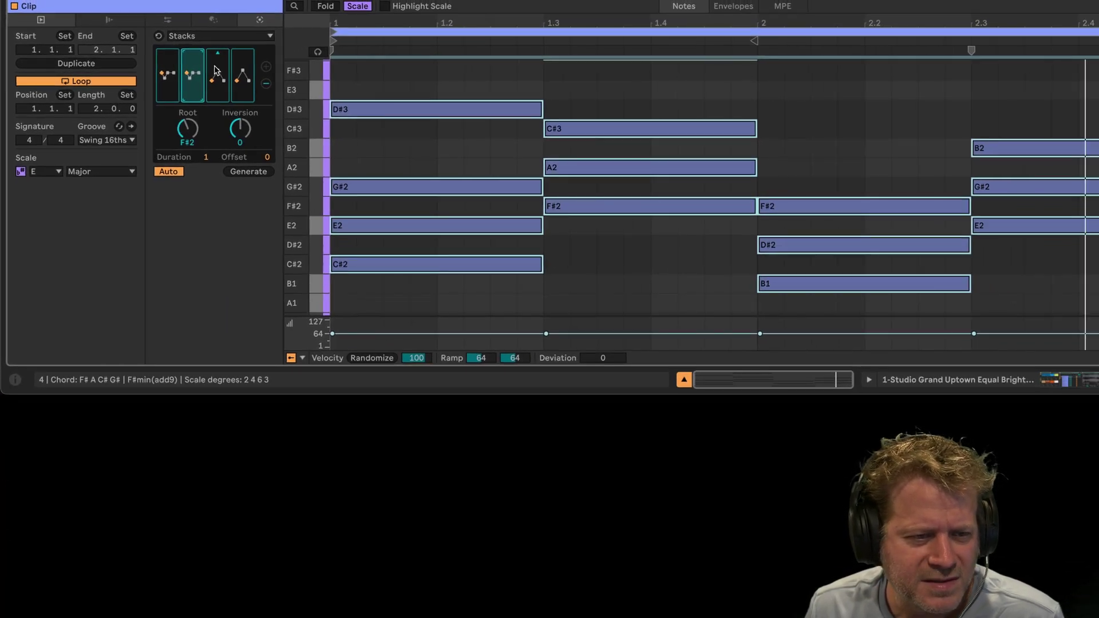
- Change the third Stacks chord through B6 to B7 (B D# F# A)
{"action": "left_click", "coordinate": [216, 70]}
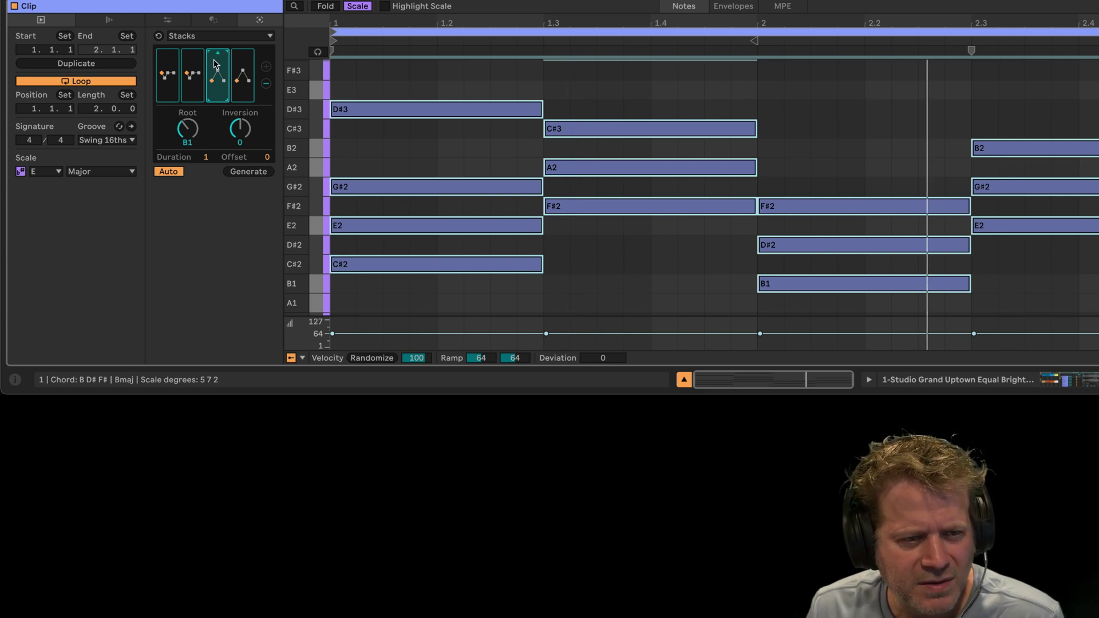
{"action": "left_click", "coordinate": [218, 54]}
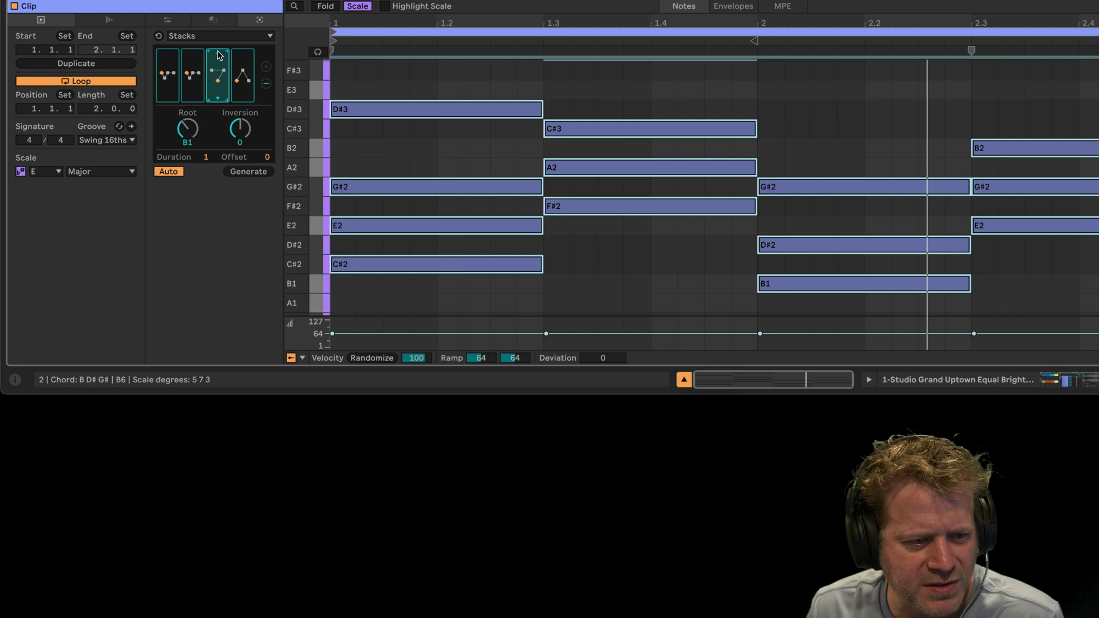
{"action": "left_click", "coordinate": [218, 54]}
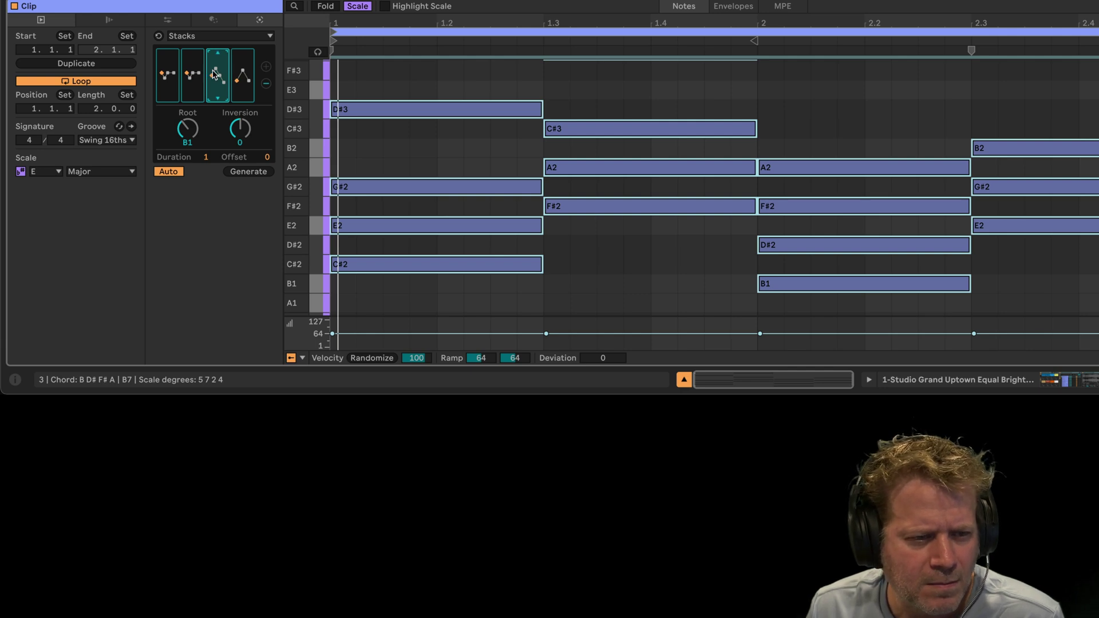
- Change the fourth chord to Emaj7, then play and zoom out to view all four chords
{"action": "left_click", "coordinate": [245, 75]}
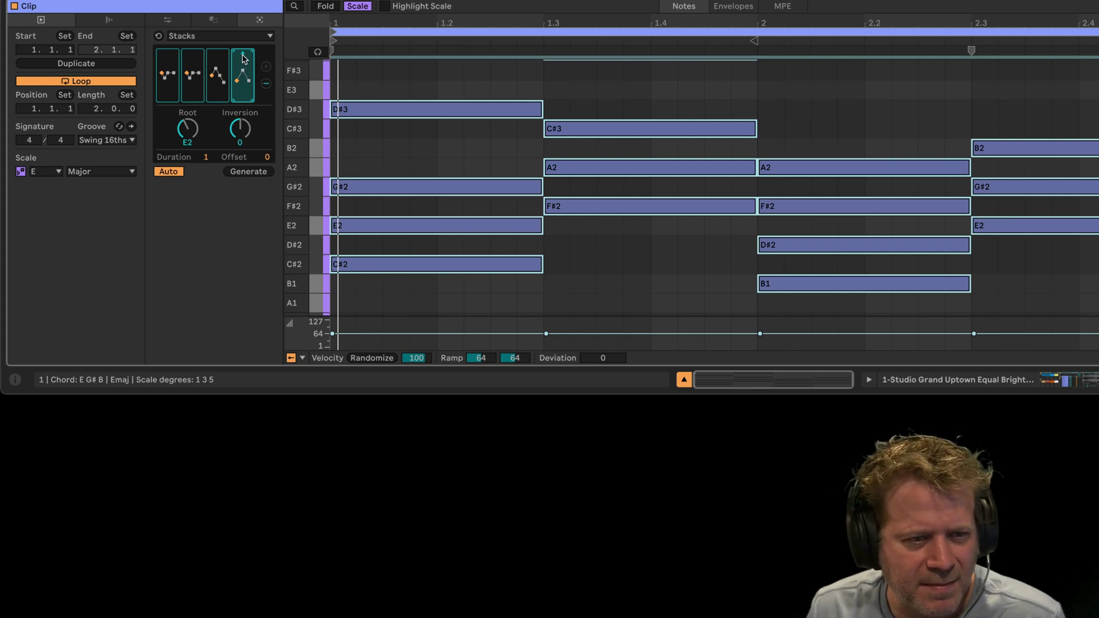
{"action": "left_click", "coordinate": [244, 58]}
{"action": "left_click", "coordinate": [244, 59]}
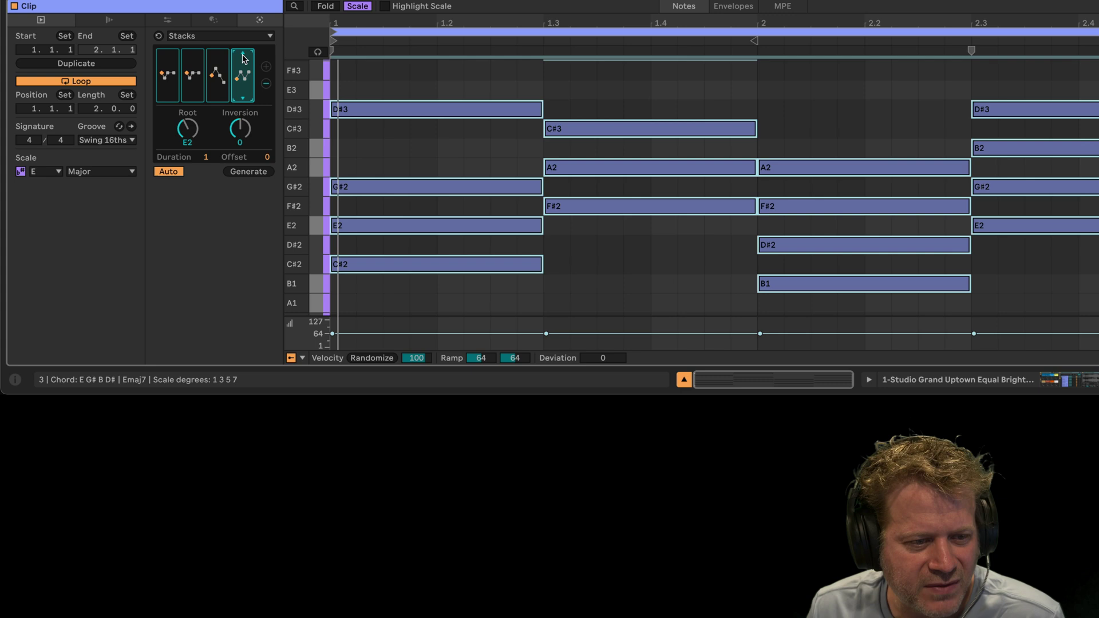
{"action": "key", "text": "space"}
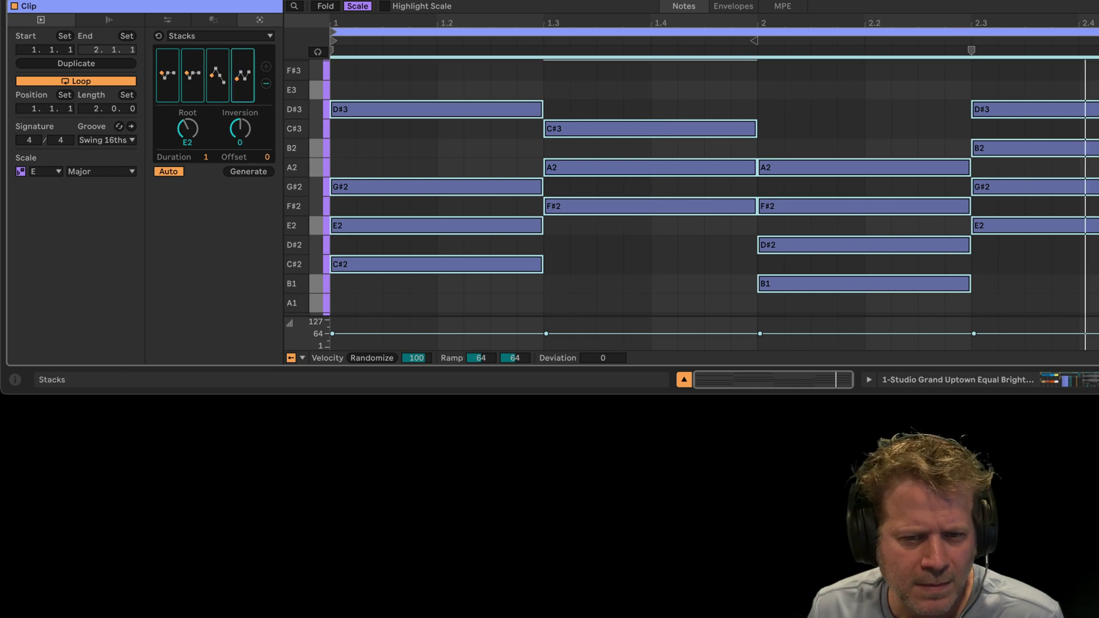
{"action": "left_click_drag", "start_coordinate": [308, 107], "coordinate": [378, 72]}
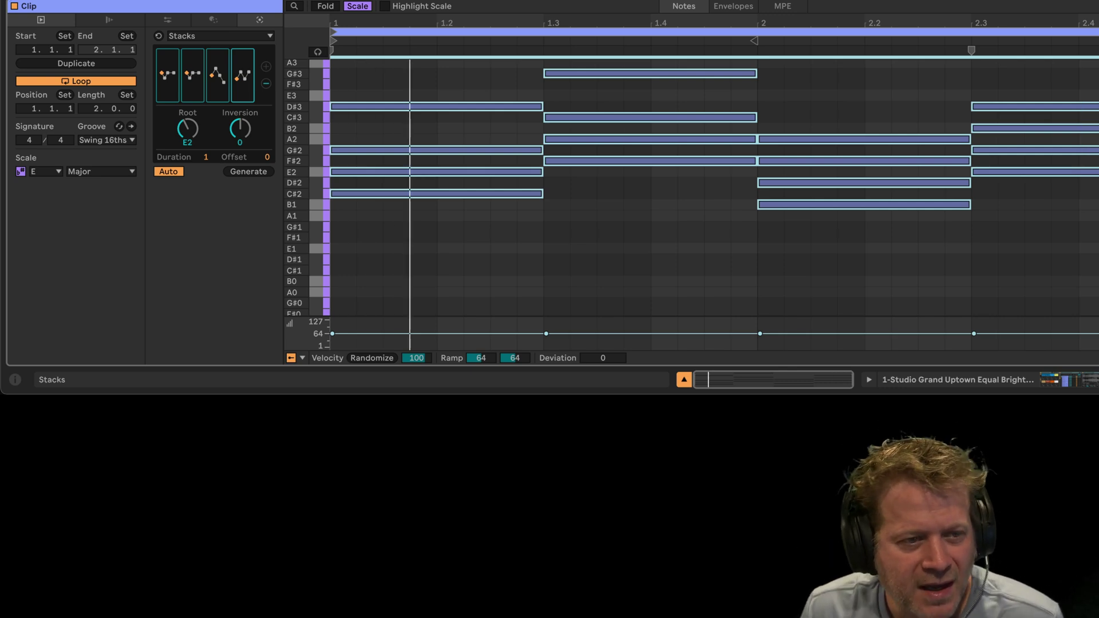
- Stretch the chords ×2 so each spans a full bar, confirming the 4.0.0 clip length
{"action": "left_click", "coordinate": [170, 23]}
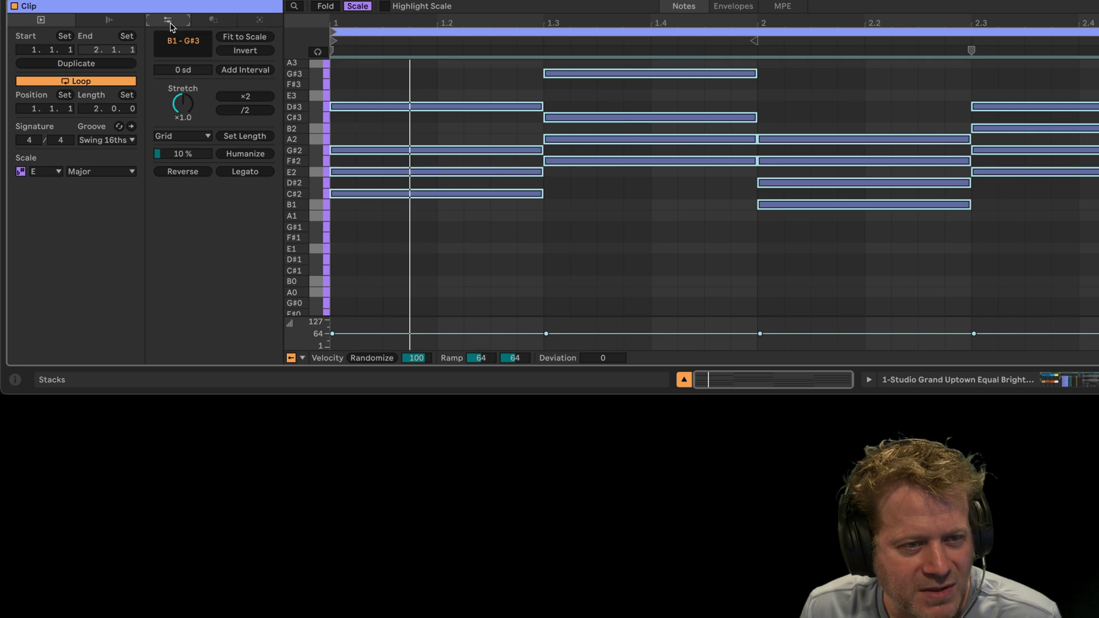
{"action": "left_click", "coordinate": [247, 97]}
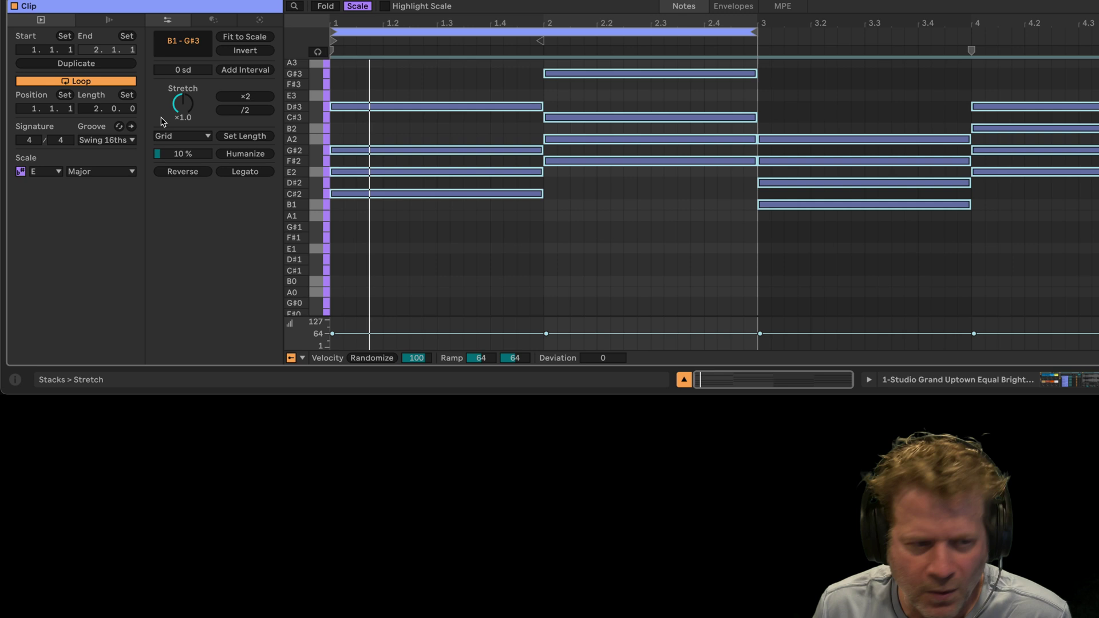
{"action": "key", "text": "Return"}
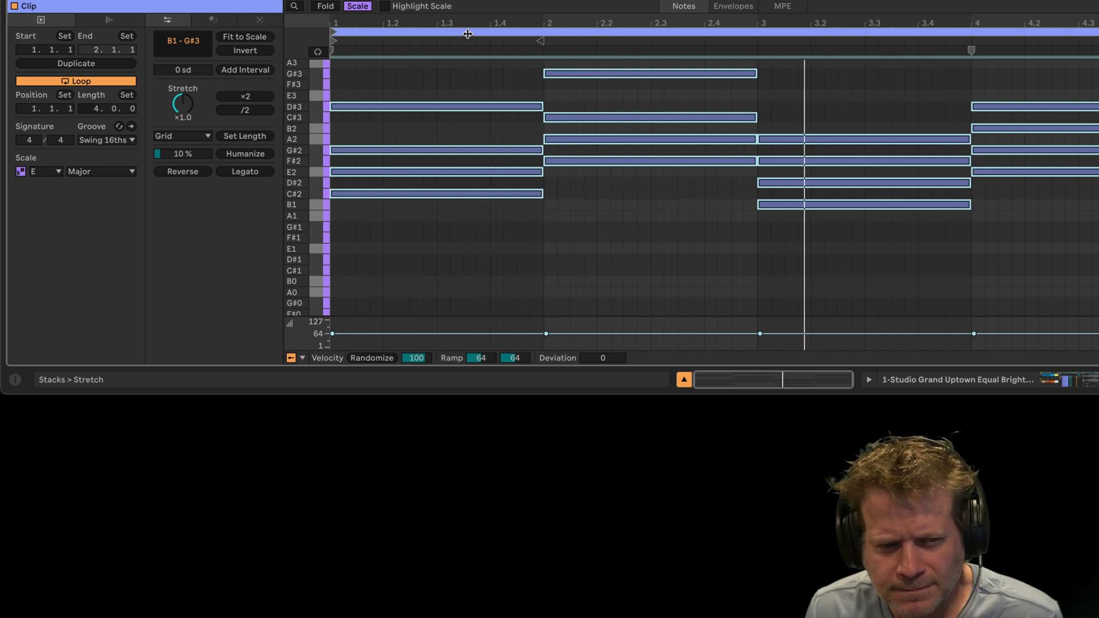
- Switch back to the Stacks generator and enlarge the upper area to reveal browser and mixer
{"action": "left_click", "coordinate": [261, 20]}
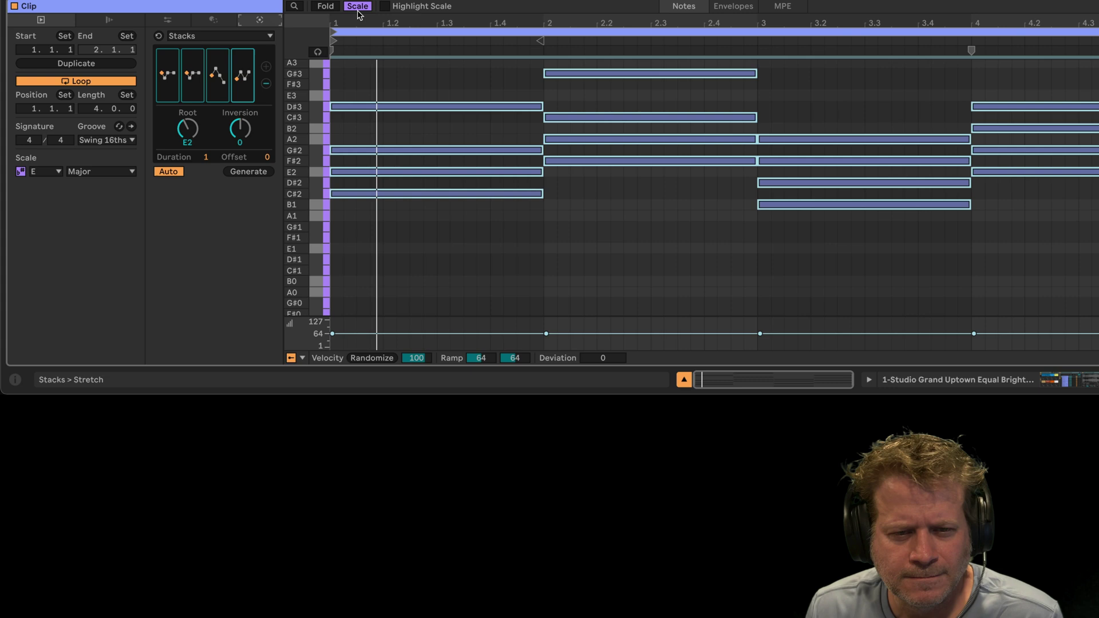
{"action": "left_click_drag", "start_coordinate": [620, 1], "coordinate": [622, 71]}
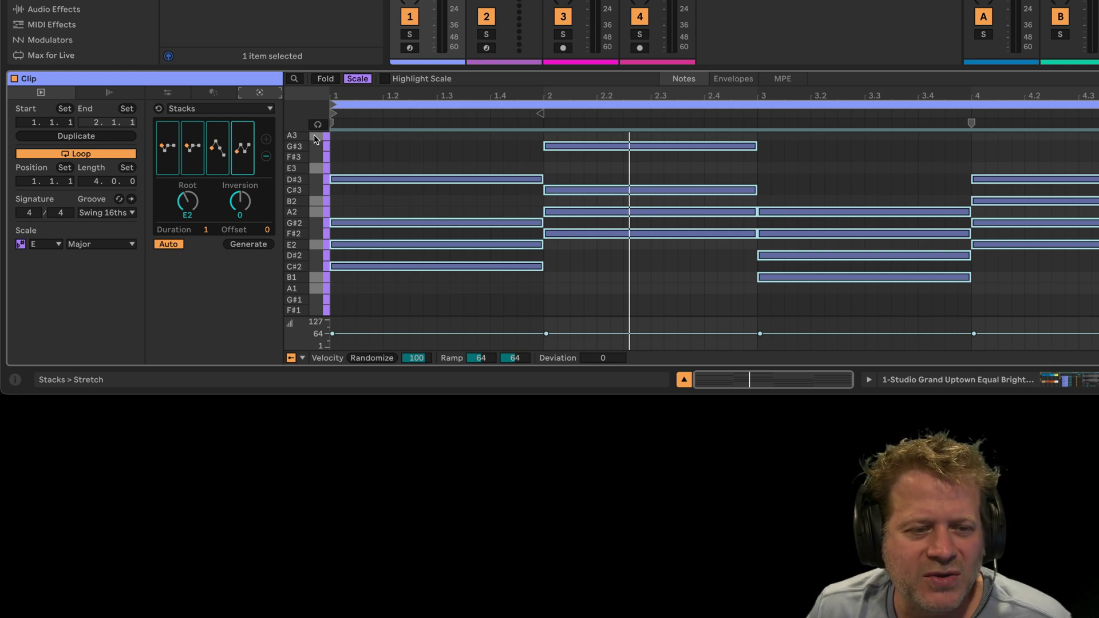
- Raise the first chord's Inversion from 0 to 3 and audition the voicings during playback
{"action": "left_click", "coordinate": [169, 159]}
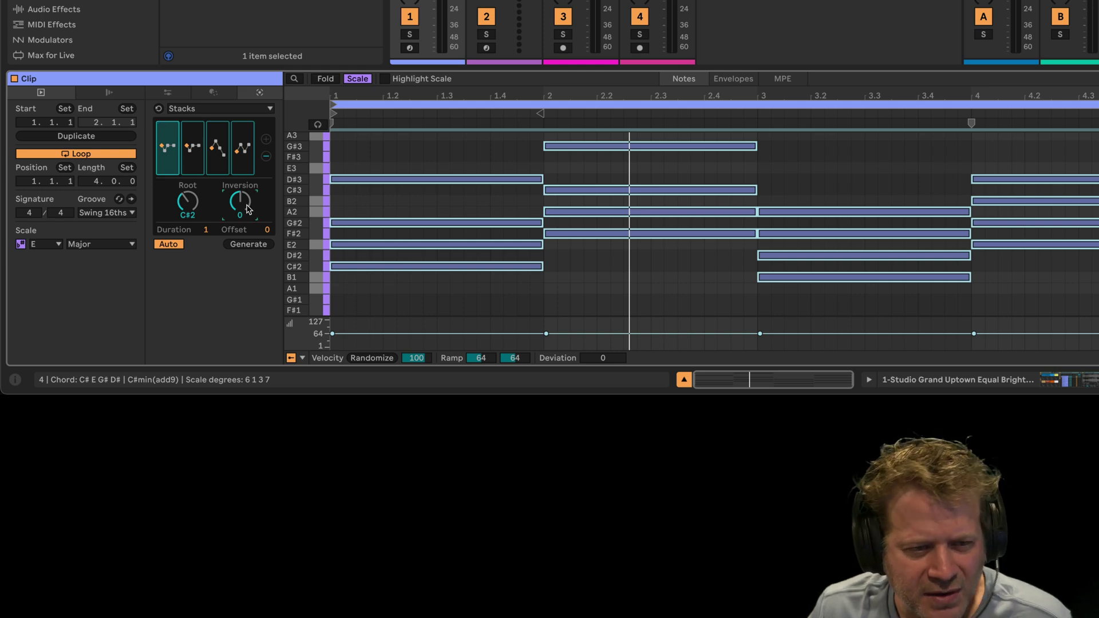
{"action": "scroll", "coordinate": [249, 210], "scroll_direction": "up", "scroll_amount": 1}
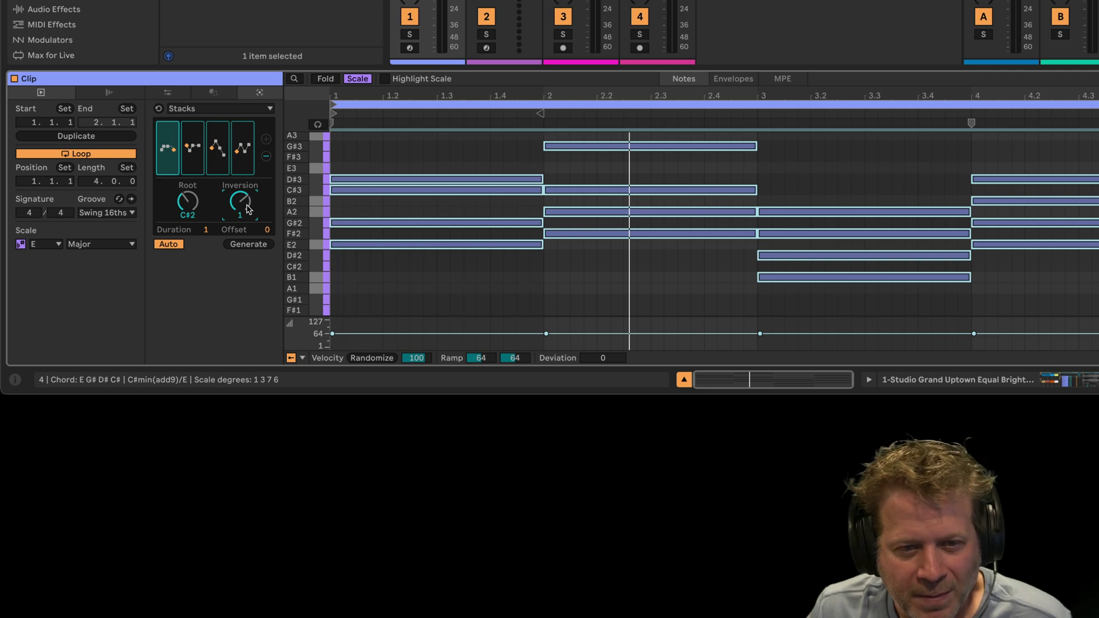
{"action": "scroll", "coordinate": [249, 209], "scroll_direction": "up", "scroll_amount": 1}
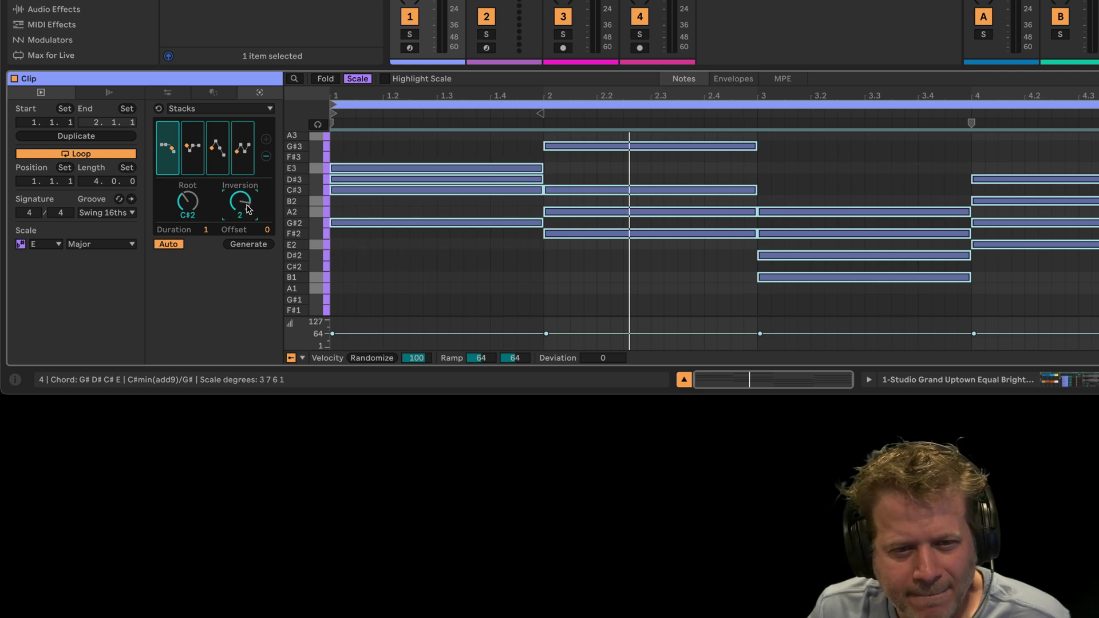
{"action": "scroll", "coordinate": [249, 210], "scroll_direction": "up", "scroll_amount": 1}
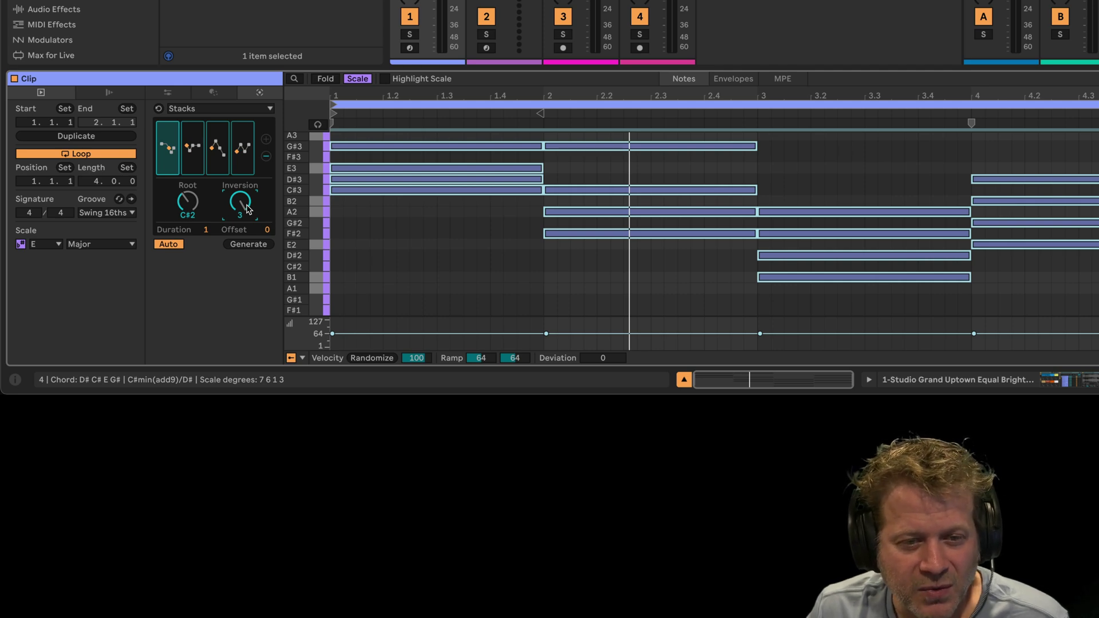
{"action": "key", "text": "space"}
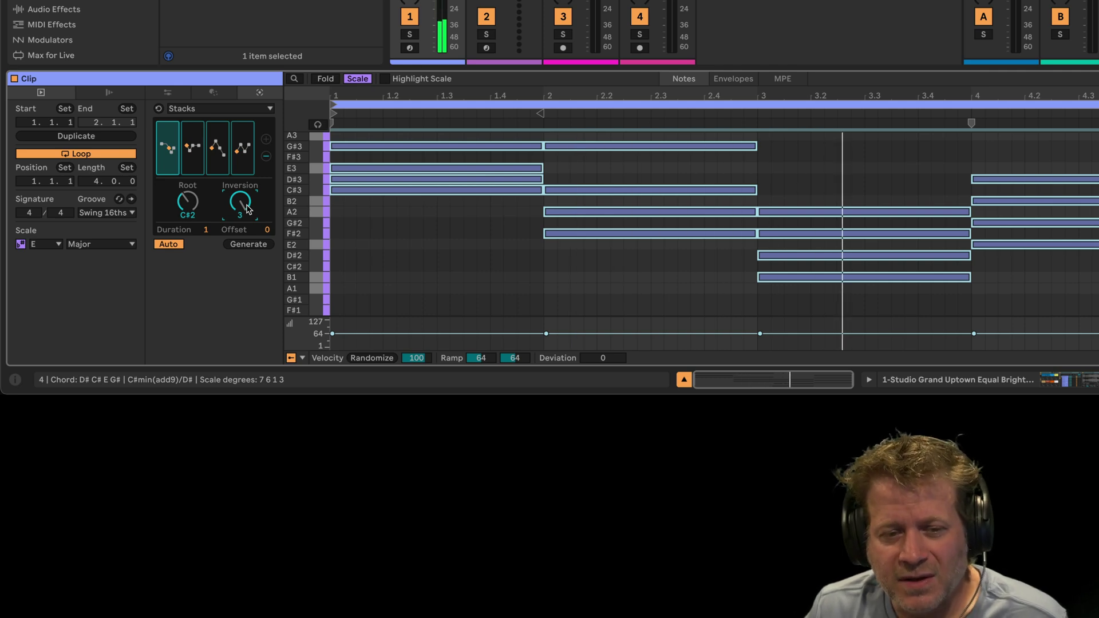
{"action": "key", "text": "space"}
{"action": "key", "text": "space"}
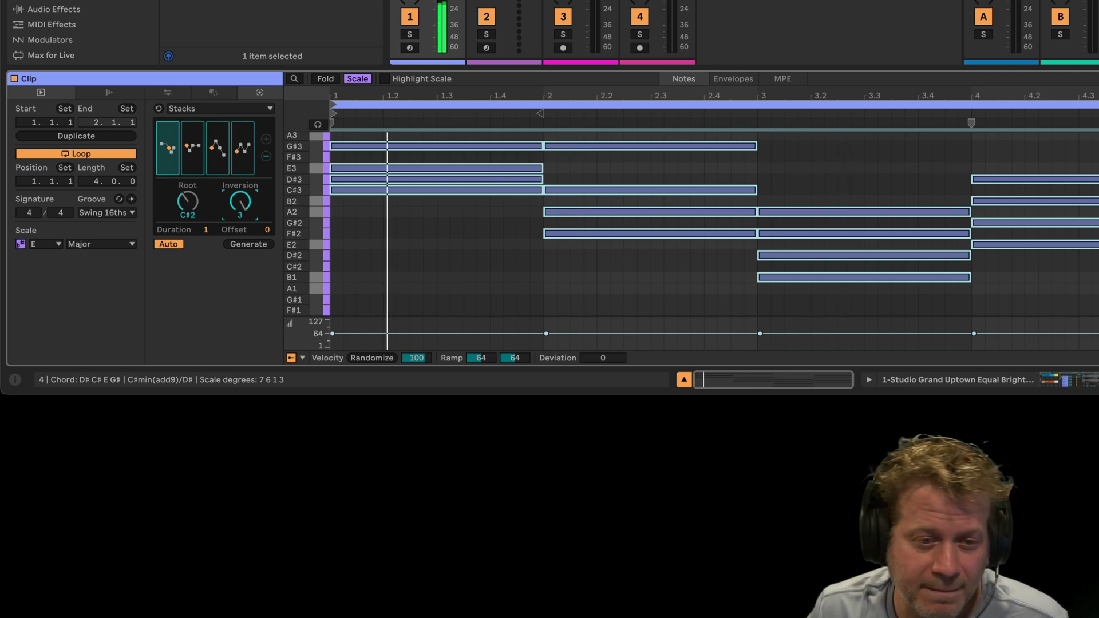
- Duplicate the chord clip into track 1's second slot and launch the copy
{"action": "left_click", "coordinate": [247, 209]}
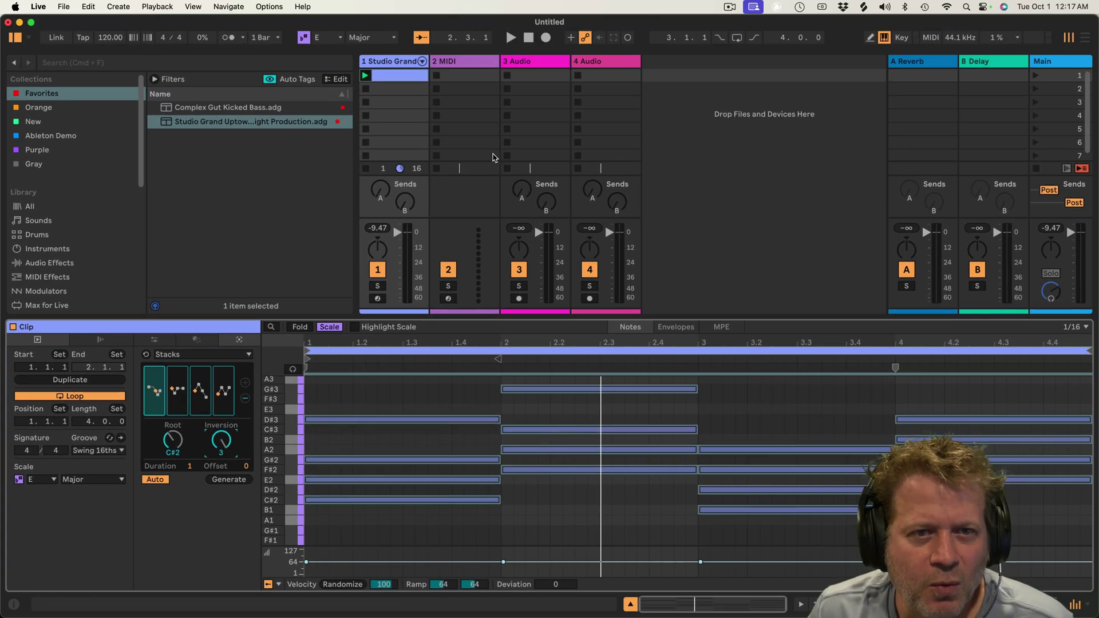
{"action": "left_click_drag", "start_coordinate": [401, 78], "coordinate": [403, 89]}
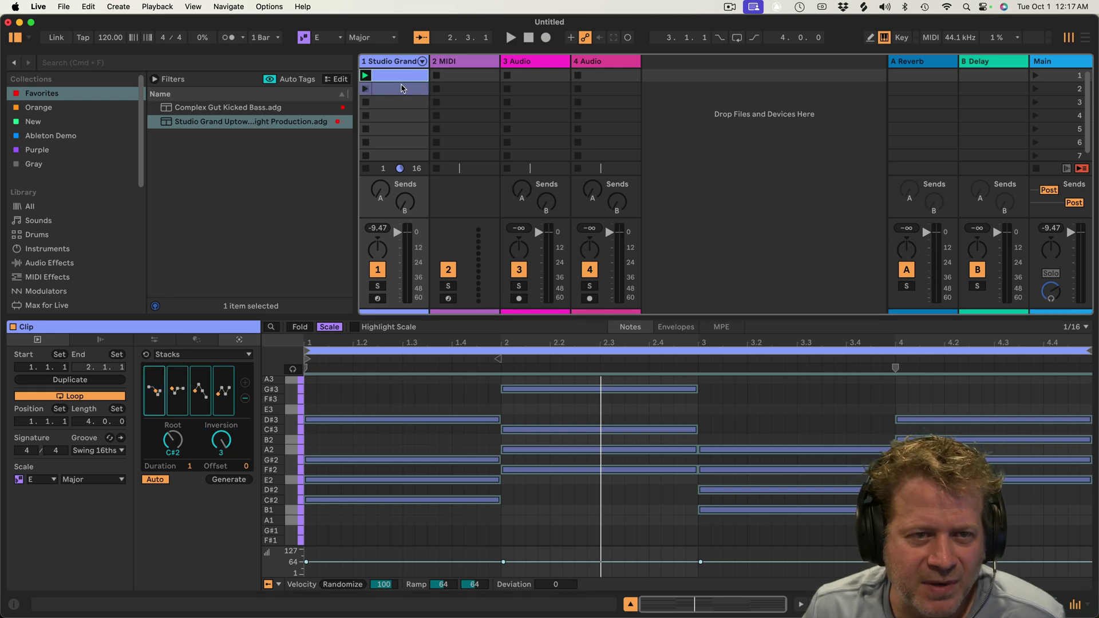
{"action": "left_click", "coordinate": [402, 89]}
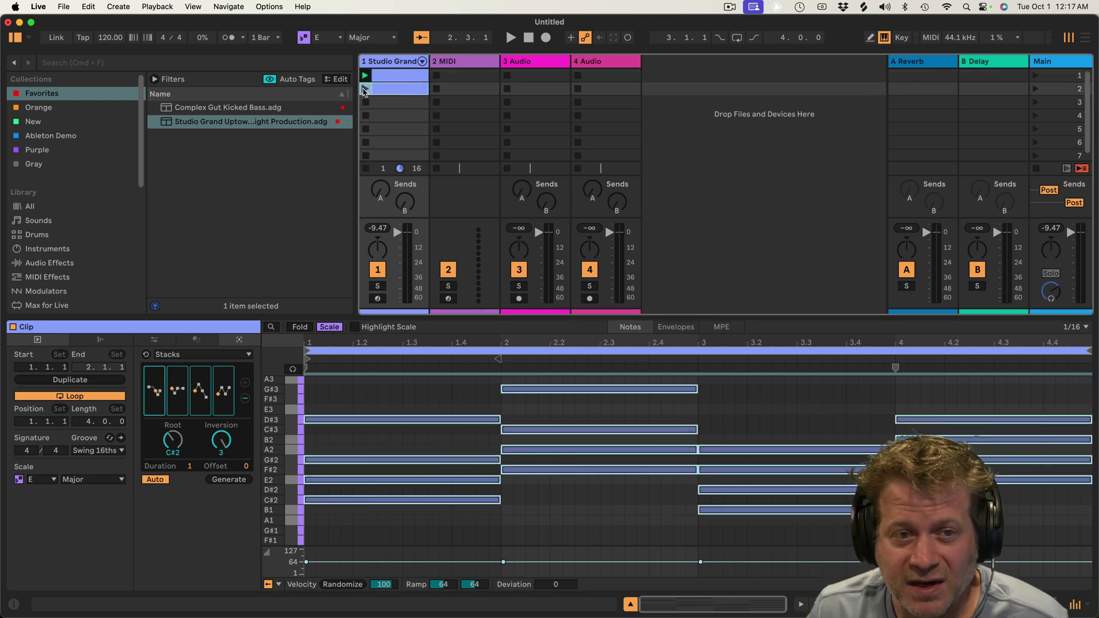
{"action": "left_click", "coordinate": [364, 89]}
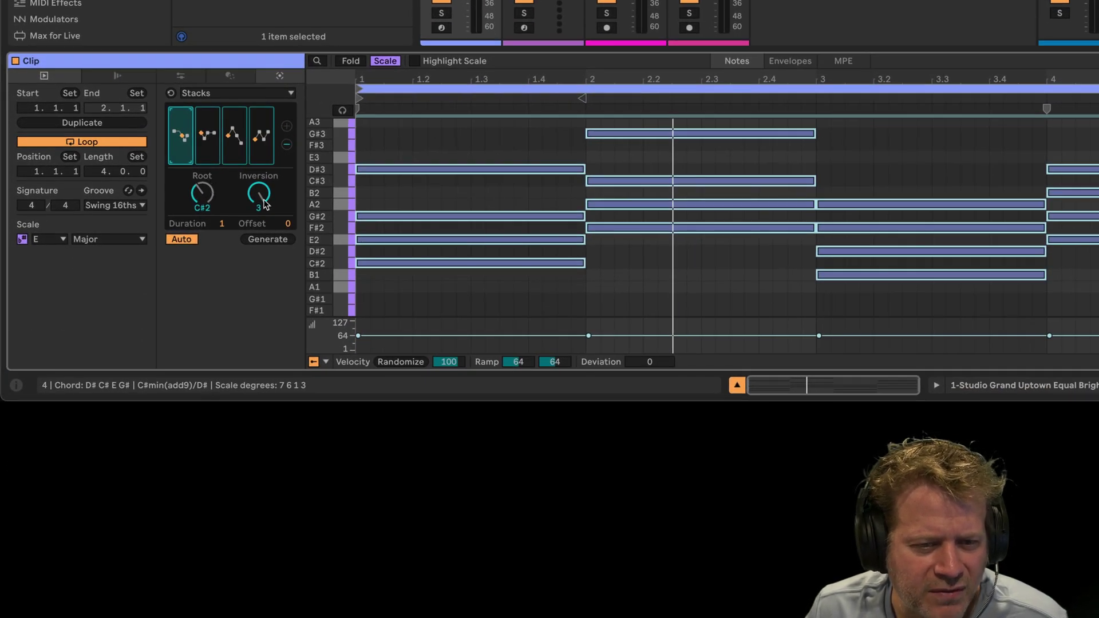
- In the copy, invert the first chord to 3 and the second to F#min(add9)/A, auditioning each
{"action": "left_click_drag", "start_coordinate": [263, 204], "coordinate": [262, 193]}
{"action": "key", "text": "space"}
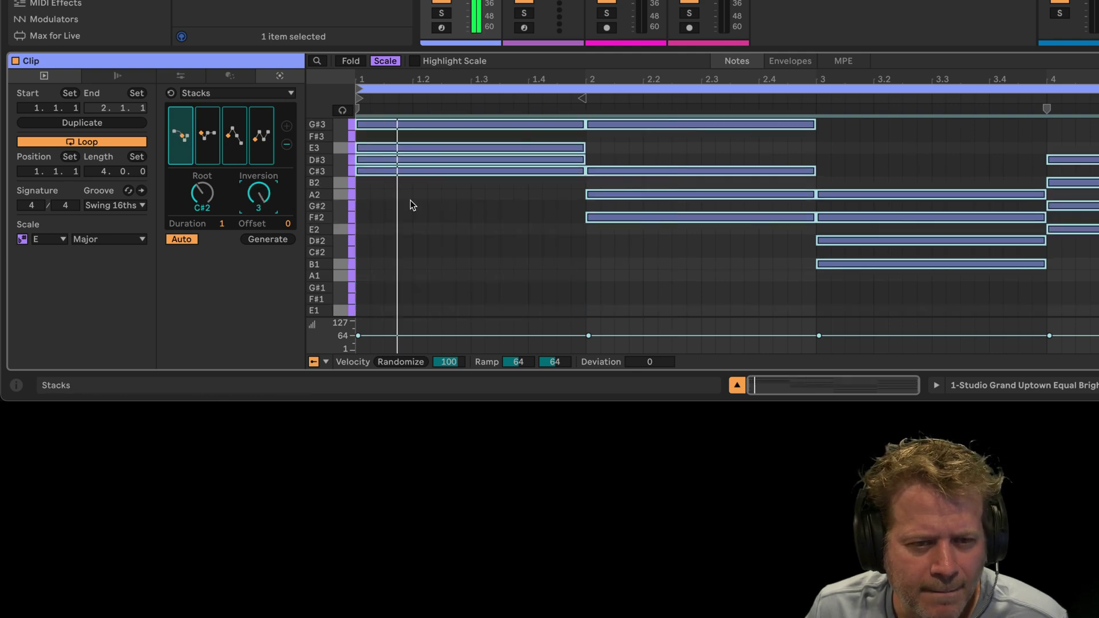
{"action": "scroll", "coordinate": [411, 205], "scroll_direction": "down", "scroll_amount": 1}
{"action": "scroll", "coordinate": [412, 205], "scroll_direction": "up", "scroll_amount": 2}
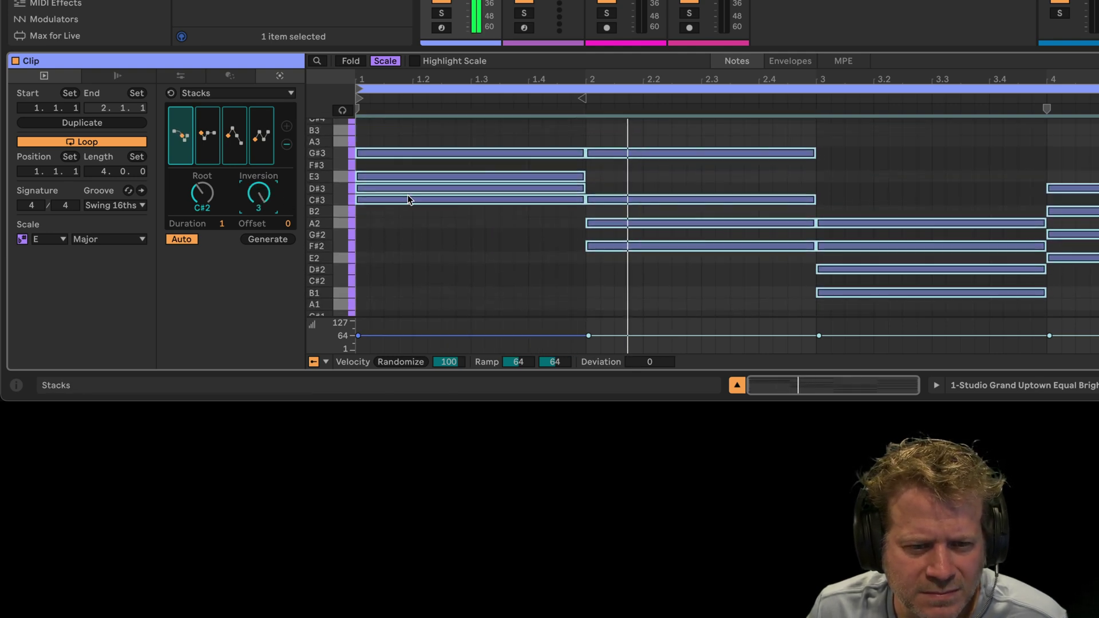
{"action": "left_click", "coordinate": [210, 134]}
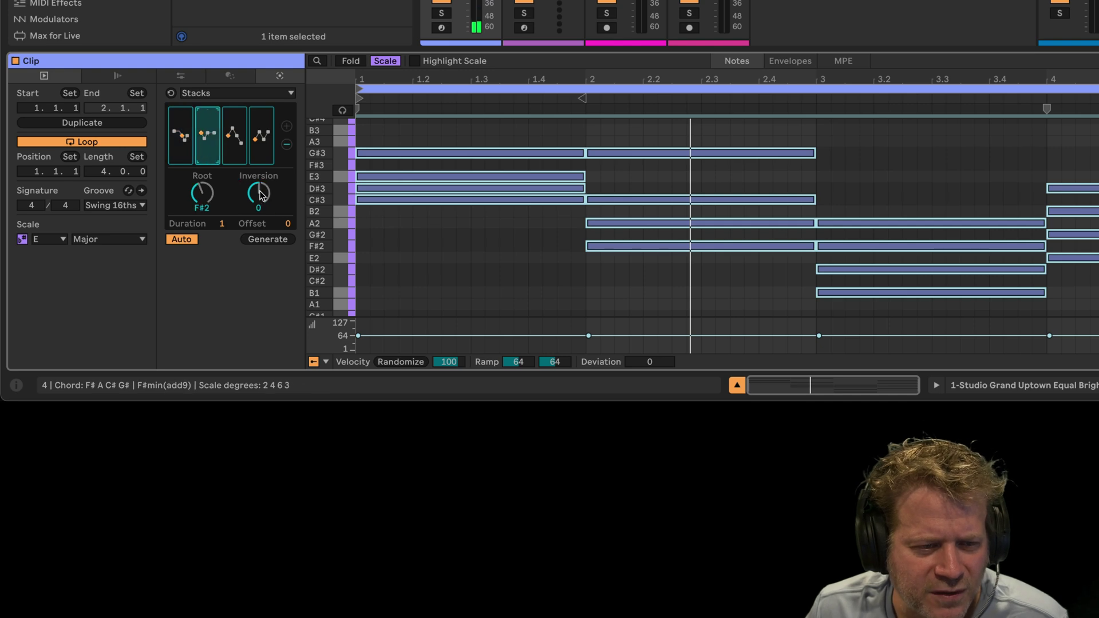
{"action": "scroll", "coordinate": [260, 194], "scroll_direction": "up", "scroll_amount": 1}
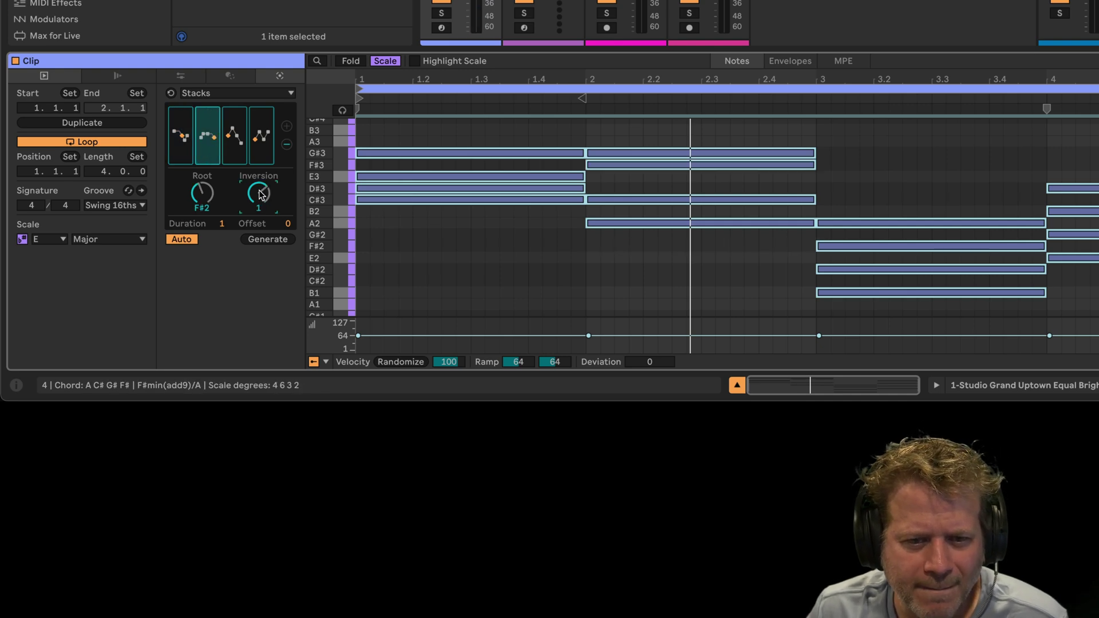
{"action": "key", "text": "space"}
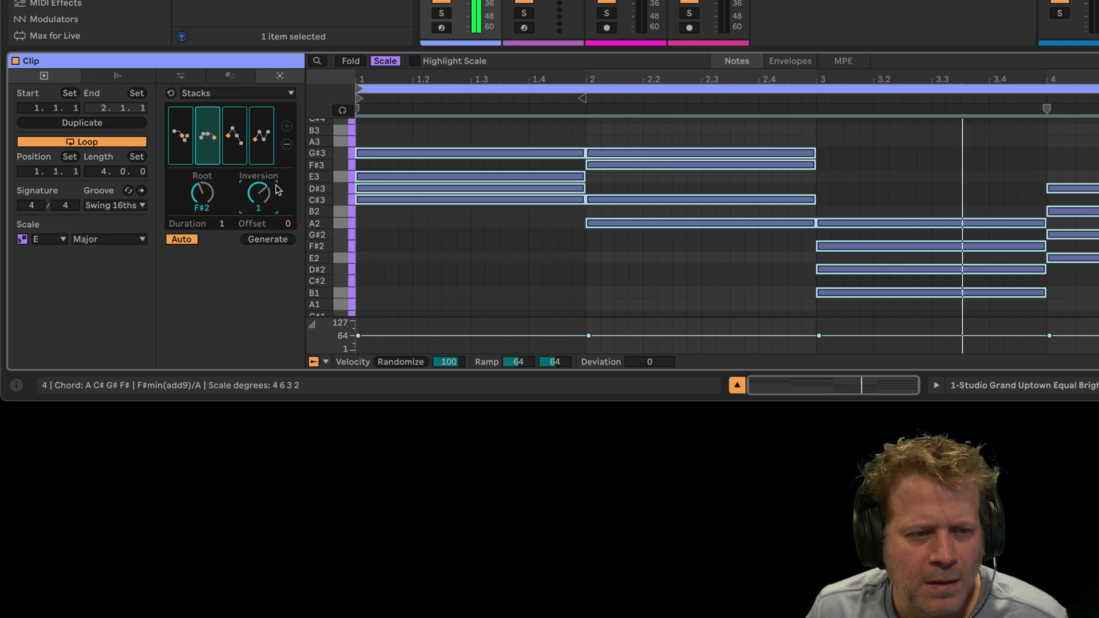
- Invert the third chord to B7/A and the fourth chord to Emaj7/G# with Inversion 1
{"action": "left_click", "coordinate": [235, 140]}
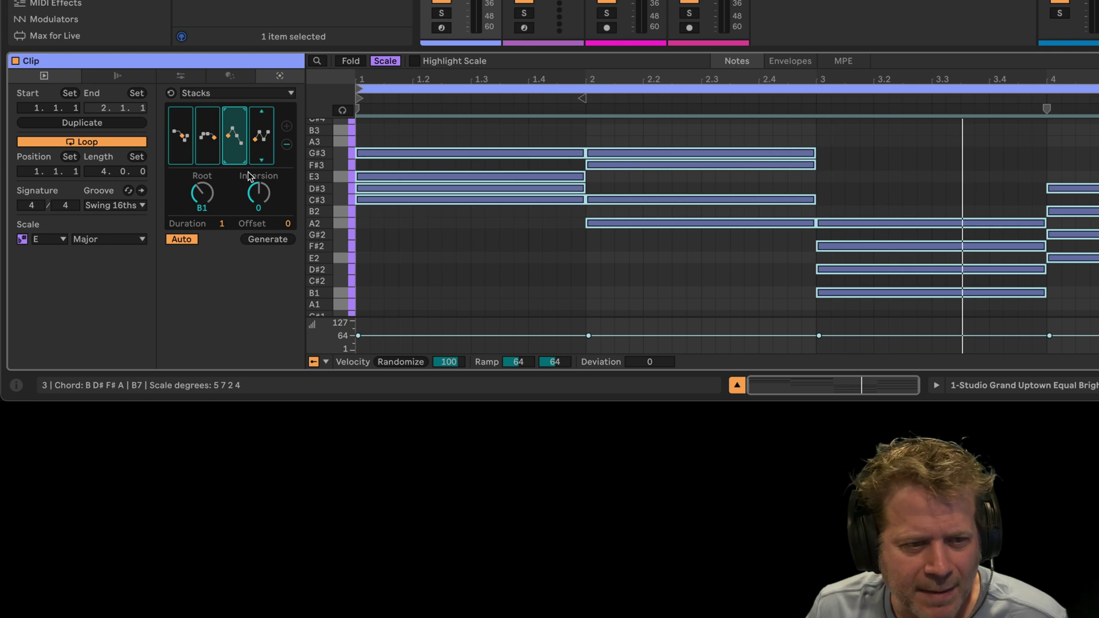
{"action": "left_click_drag", "start_coordinate": [258, 193], "coordinate": [258, 179]}
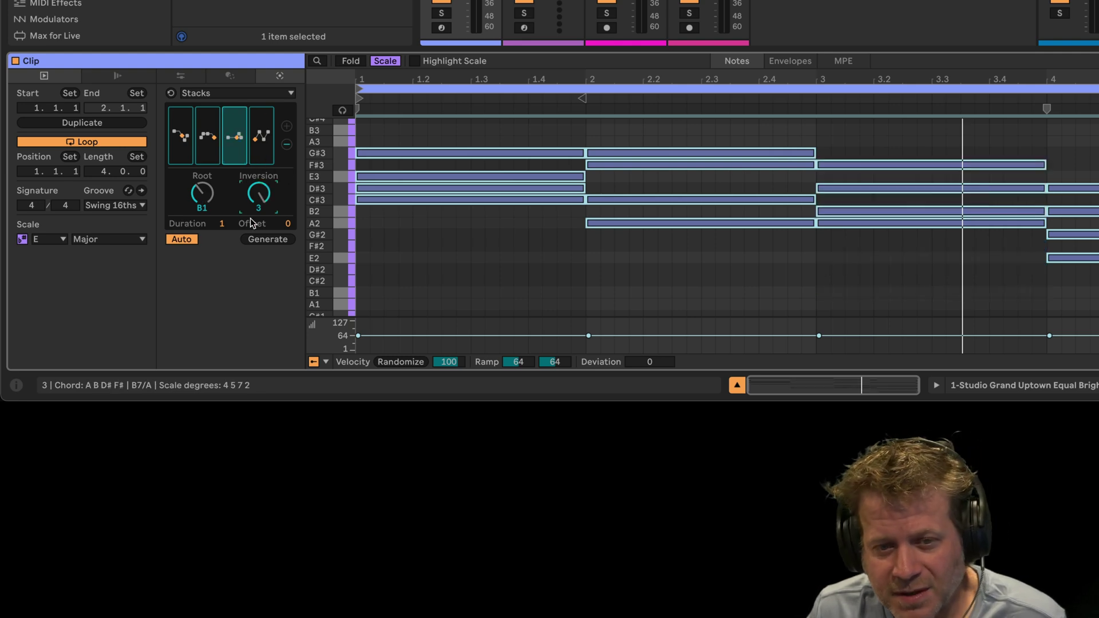
{"action": "key", "text": "space"}
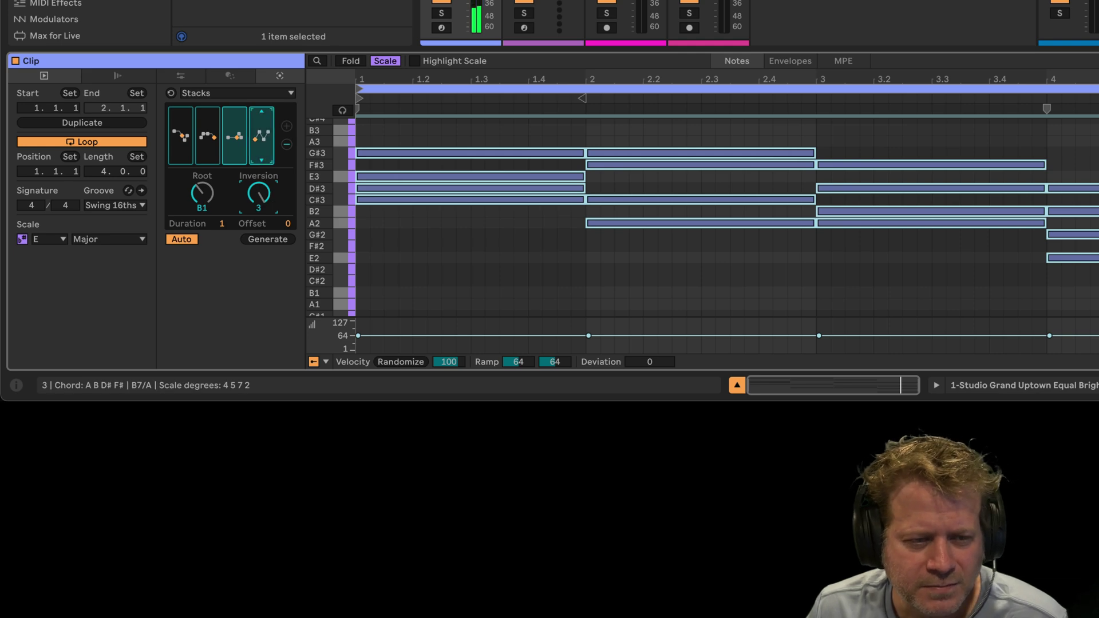
{"action": "left_click", "coordinate": [262, 135]}
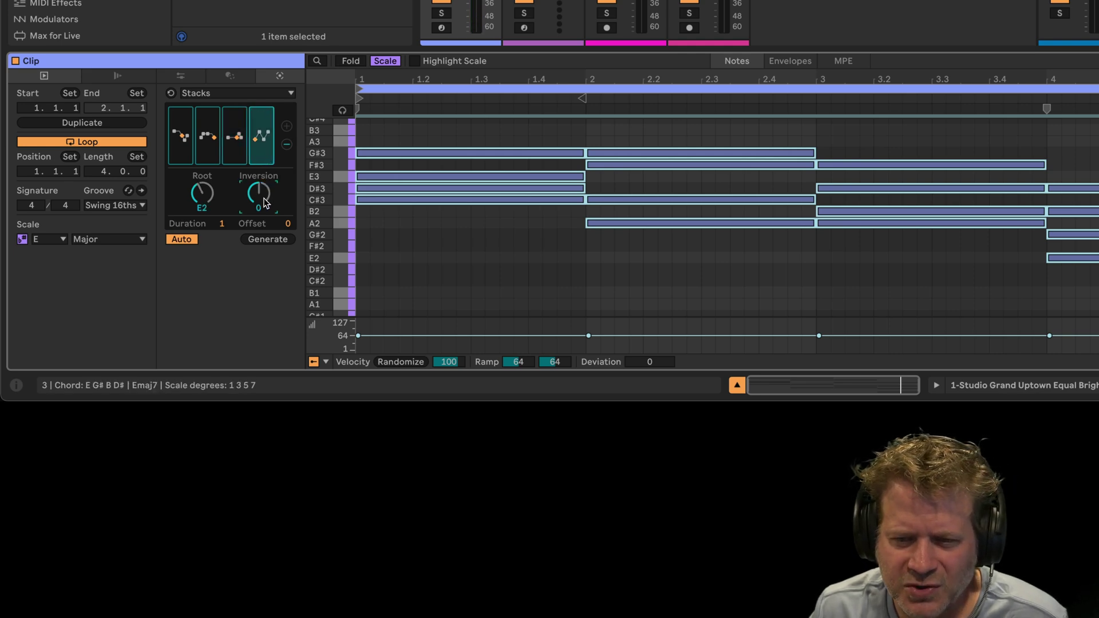
{"action": "scroll", "coordinate": [259, 194], "scroll_direction": "up", "scroll_amount": 1}
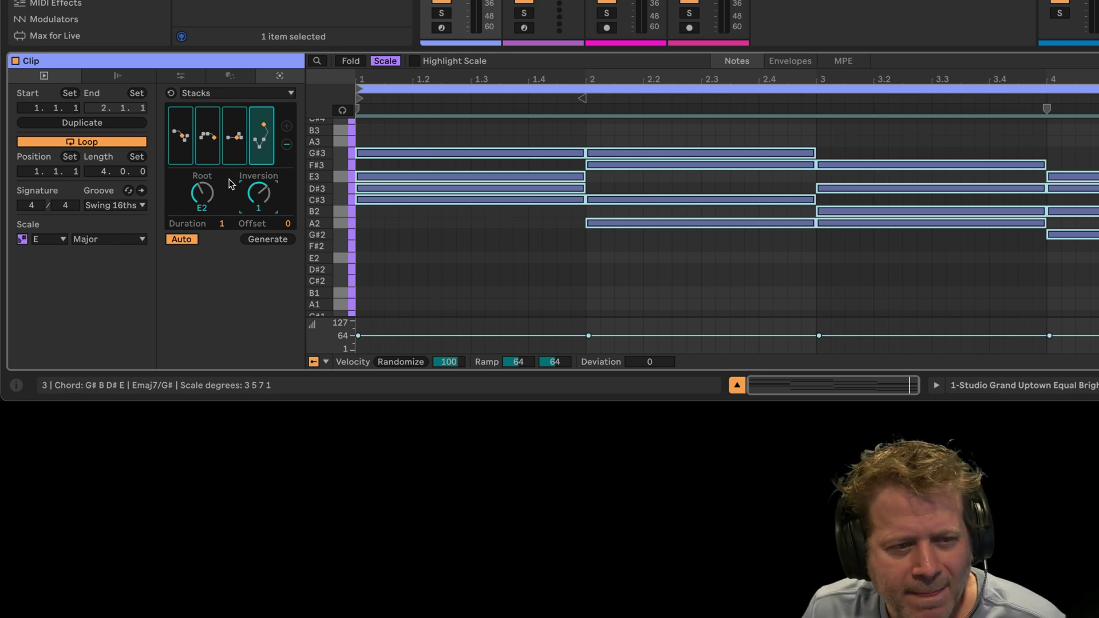
- Choose the Strum transformation from the timing transformations list
{"action": "left_click", "coordinate": [188, 80]}
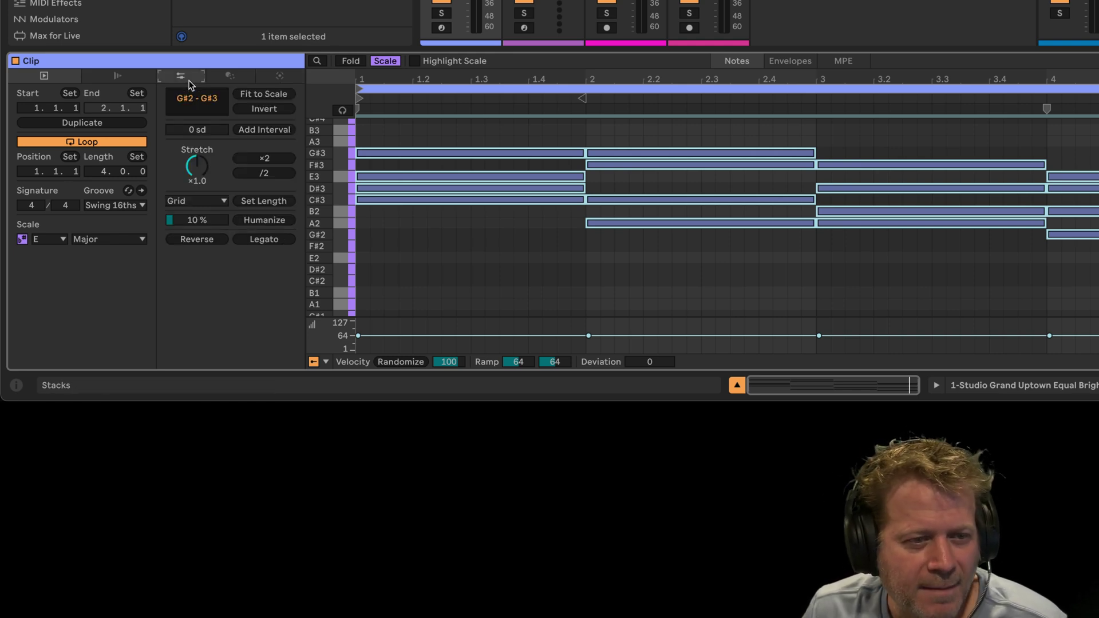
{"action": "left_click", "coordinate": [231, 76]}
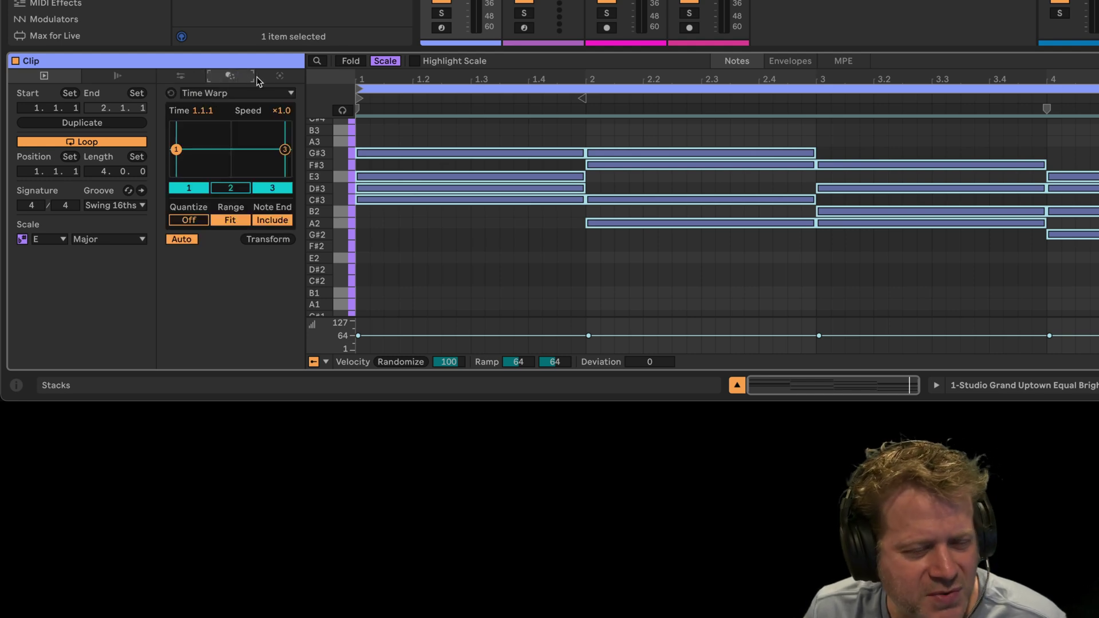
{"action": "left_click", "coordinate": [223, 95]}
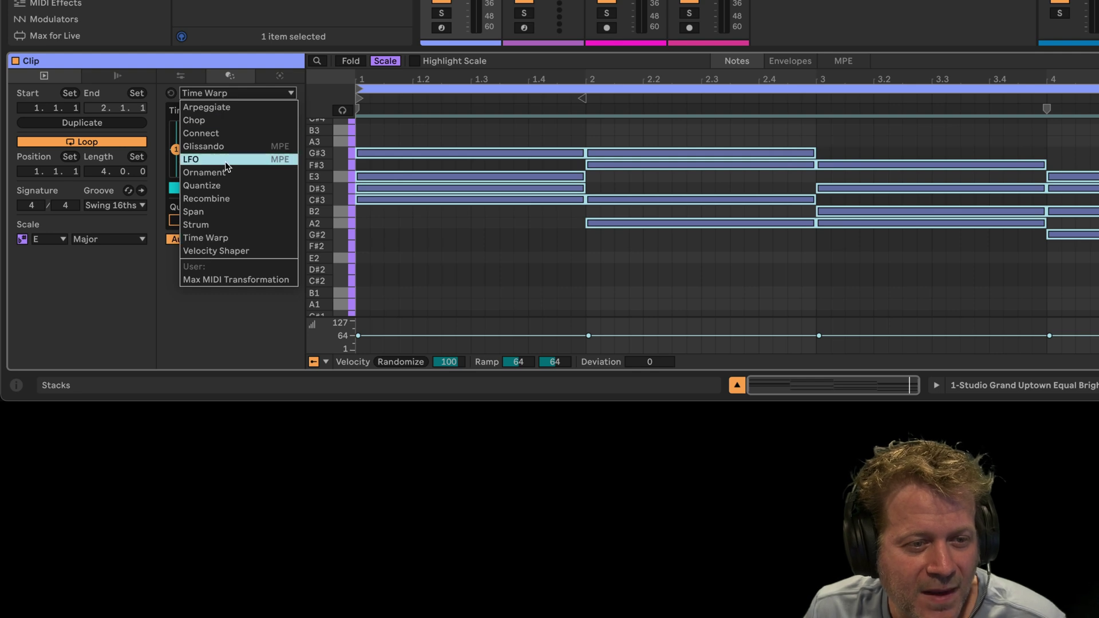
{"action": "key", "text": "Escape"}
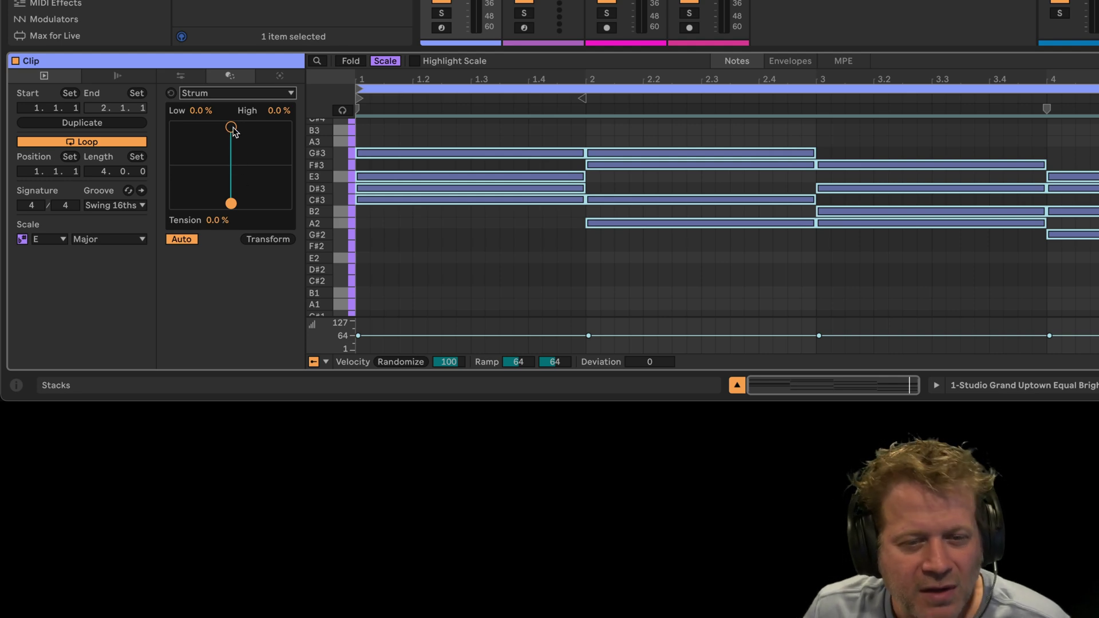
- Set Strum High to 44%, Low back to 0.0%, and Tension to 14%
{"action": "left_click_drag", "start_coordinate": [231, 128], "coordinate": [250, 127]}
{"action": "key", "text": "space"}
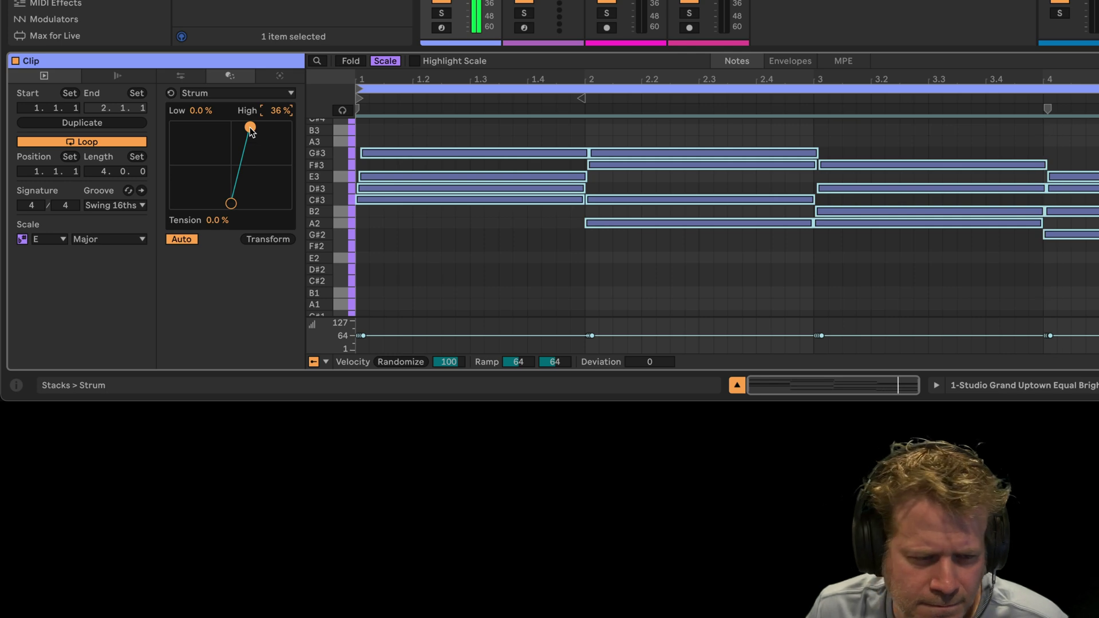
{"action": "left_click_drag", "start_coordinate": [250, 129], "coordinate": [255, 127]}
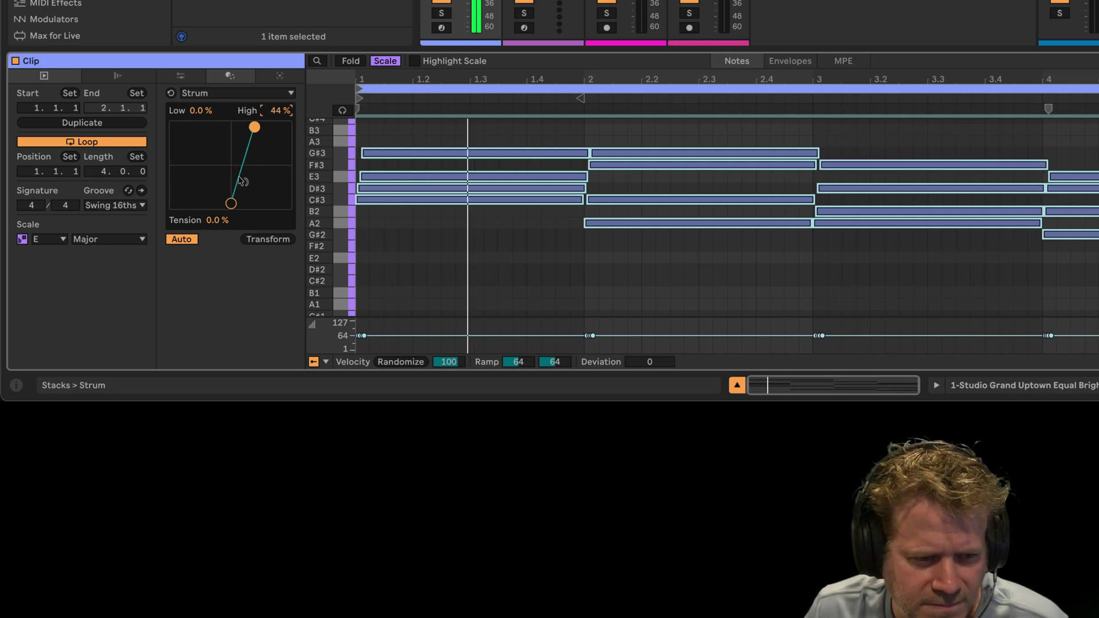
{"action": "mouse_move", "coordinate": [231, 203]}
{"action": "left_mouse_down"}
{"action": "mouse_move", "coordinate": [215, 204]}
{"action": "mouse_move", "coordinate": [232, 204]}
{"action": "left_mouse_up"}
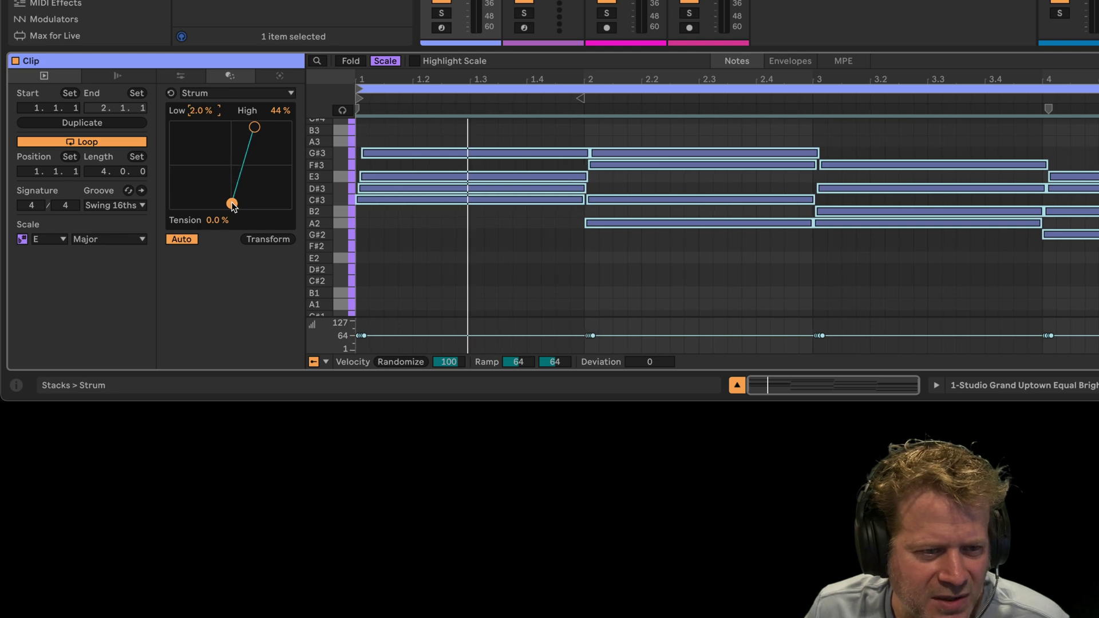
{"action": "double_click", "coordinate": [204, 114]}
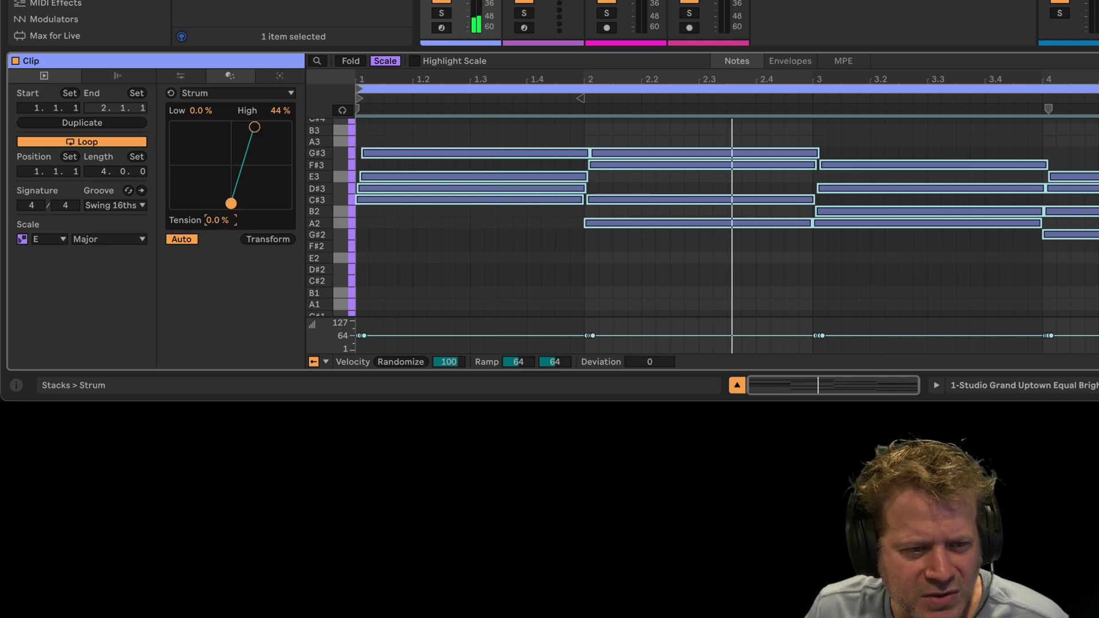
{"action": "left_click_drag", "start_coordinate": [218, 219], "coordinate": [217, 212]}
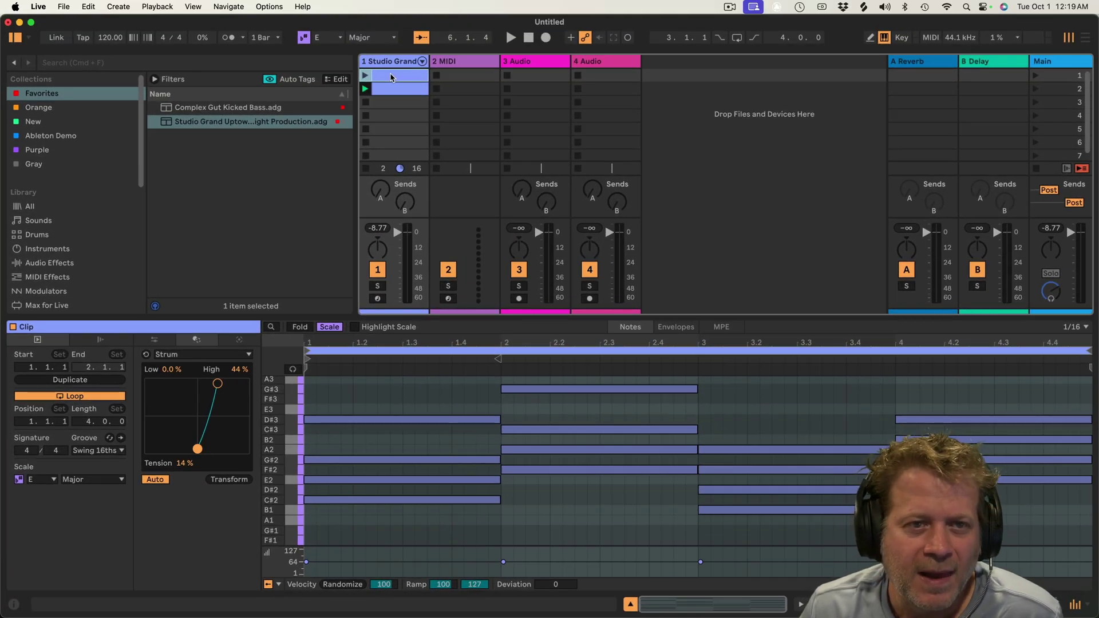
- Copy the chord clip to the second track and deactivate the upper chord notes in bars 1 and 2
{"action": "left_click_drag", "start_coordinate": [392, 77], "coordinate": [459, 79]}
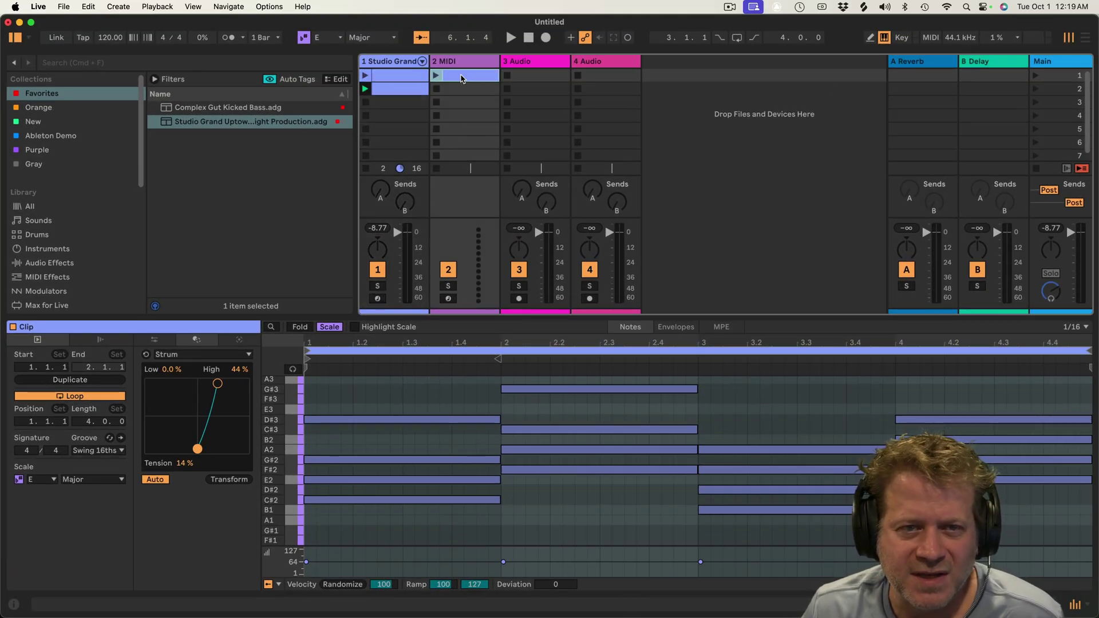
{"action": "left_click_drag", "start_coordinate": [400, 391], "coordinate": [451, 492]}
{"action": "key", "text": "0"}
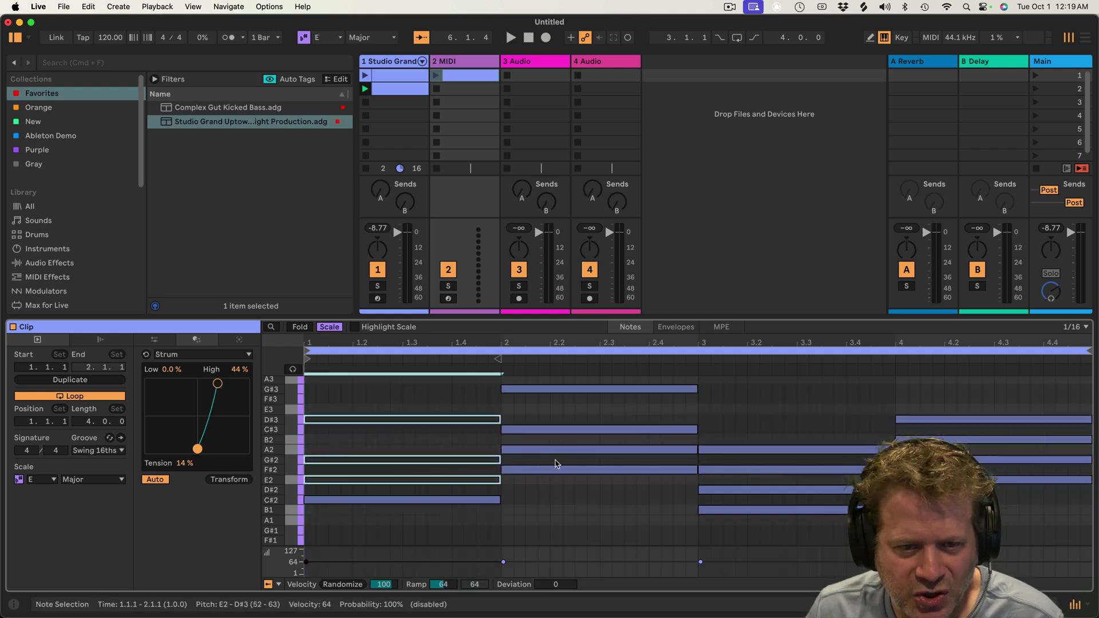
{"action": "left_click_drag", "start_coordinate": [555, 459], "coordinate": [567, 385]}
{"action": "key", "text": "0"}
{"action": "left_click_drag", "start_coordinate": [770, 439], "coordinate": [786, 499]}
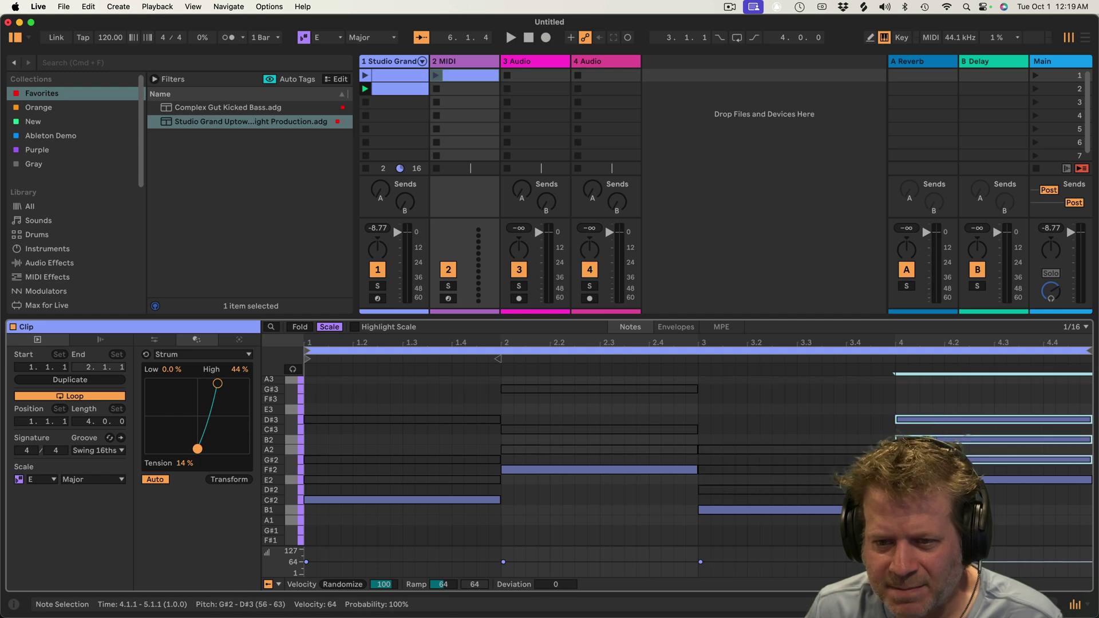
- Transpose every note in the copied clip down one octave
{"action": "left_click", "coordinate": [746, 398]}
{"action": "key", "text": "super+a"}
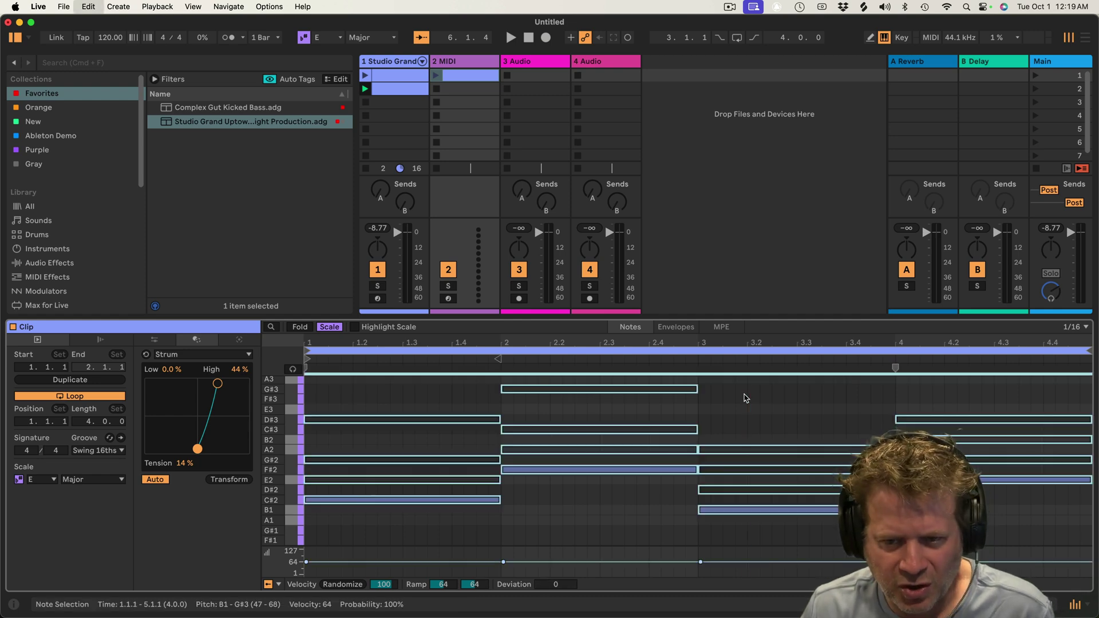
{"action": "key", "text": "shift+Down"}
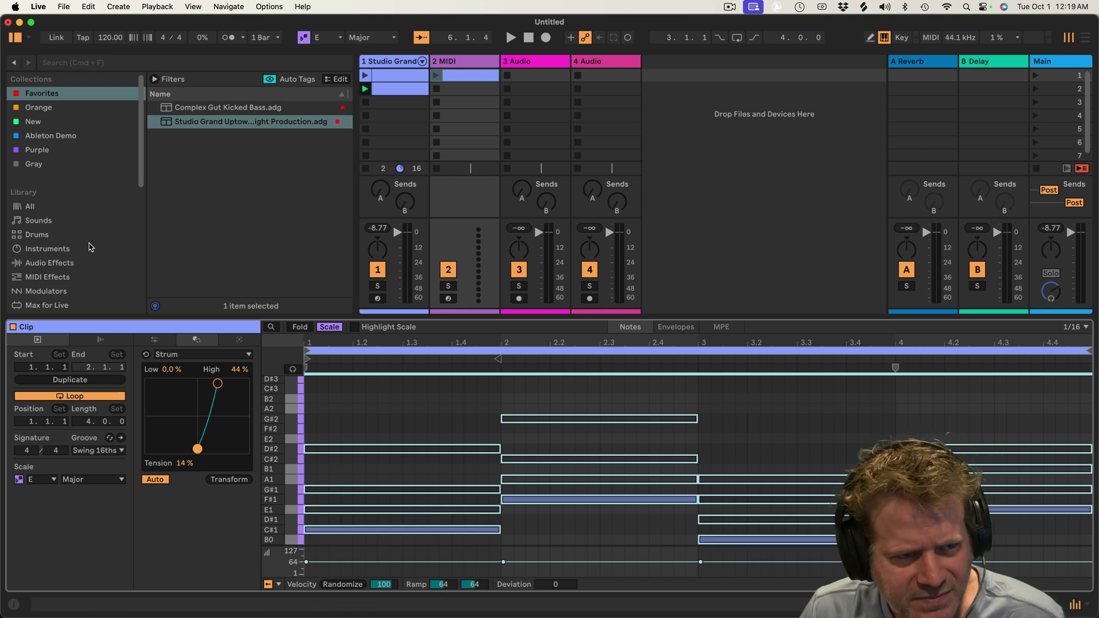
- Load Reverse Fuzz.adg from Sounds > Bass onto the second track
{"action": "left_click", "coordinate": [60, 251]}
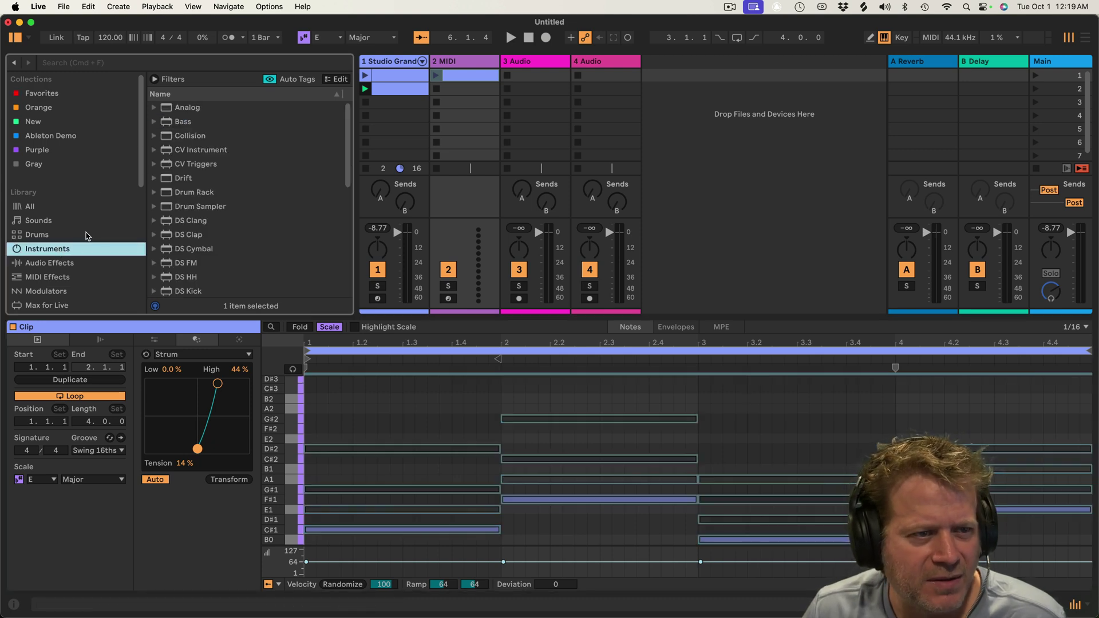
{"action": "left_click", "coordinate": [48, 222]}
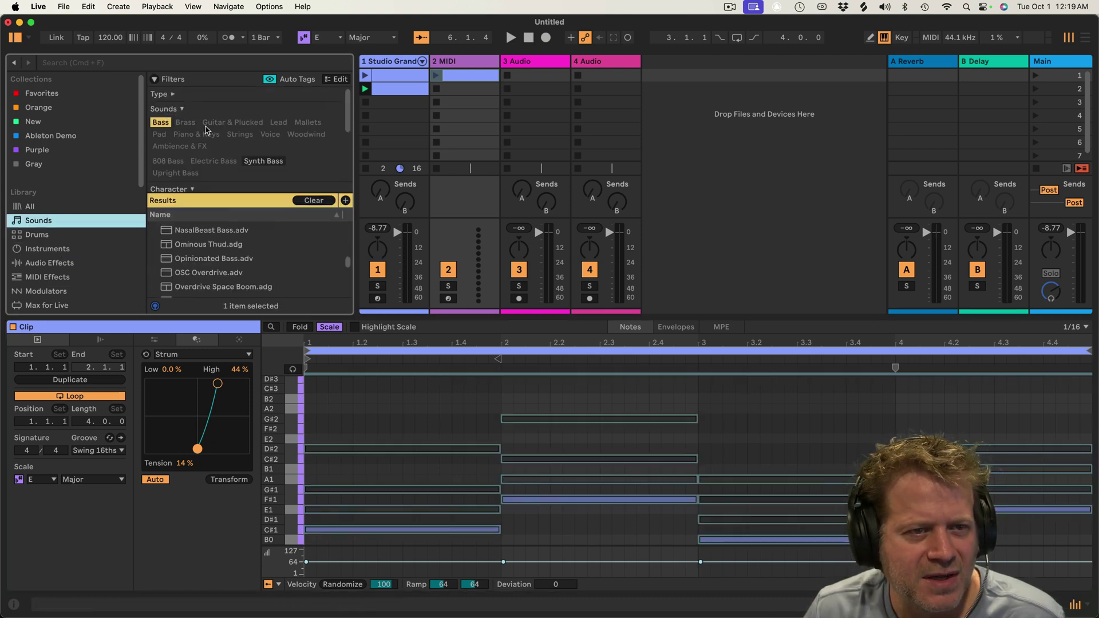
{"action": "scroll", "coordinate": [241, 264], "scroll_direction": "down", "scroll_amount": 5}
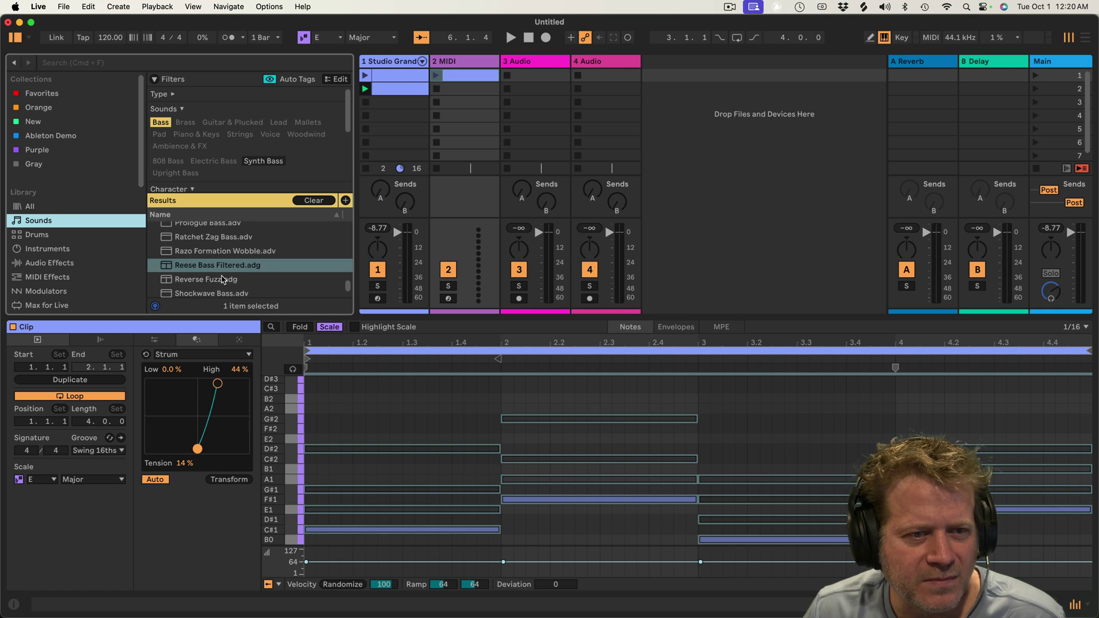
{"action": "left_click", "coordinate": [220, 280]}
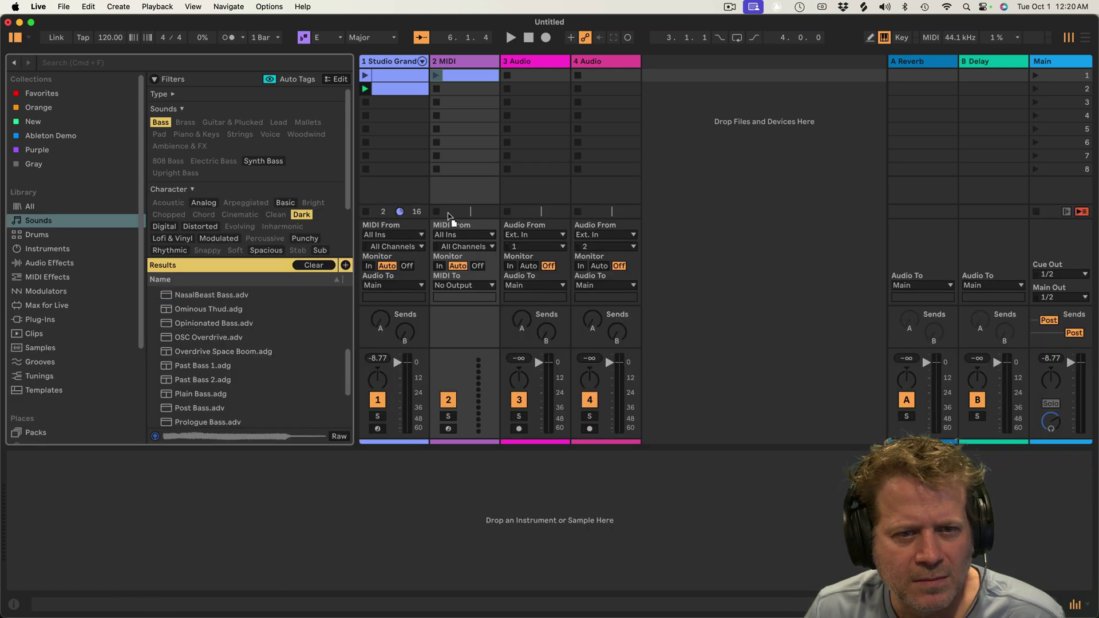
{"action": "left_click_drag", "start_coordinate": [449, 223], "coordinate": [467, 332]}
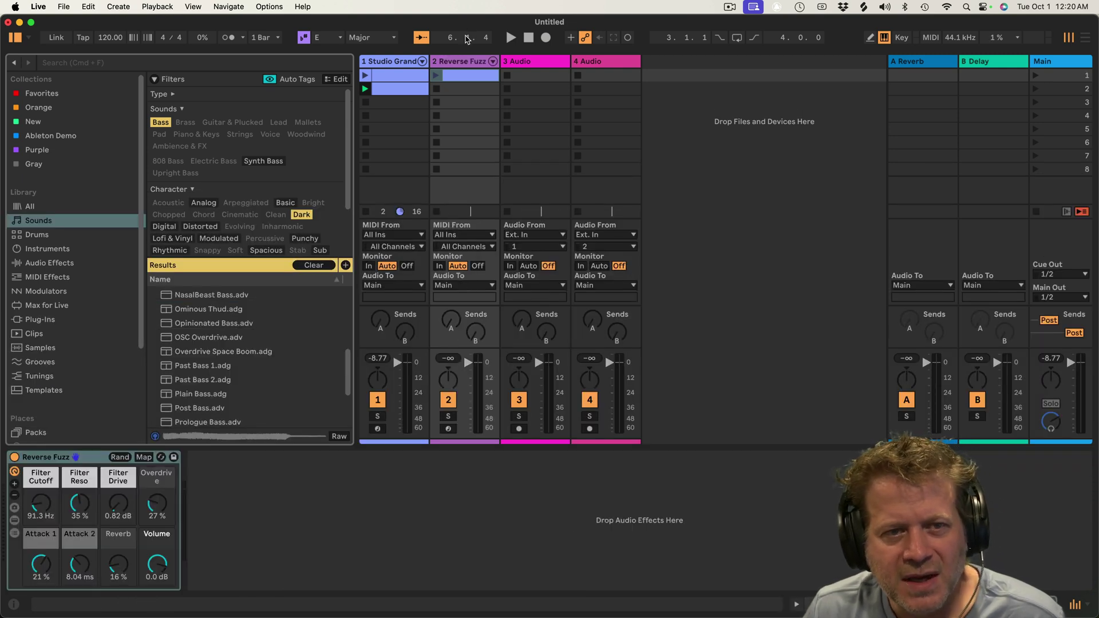
- Launch the bass clip on track 2 and lower its volume fader
{"action": "left_click", "coordinate": [436, 77]}
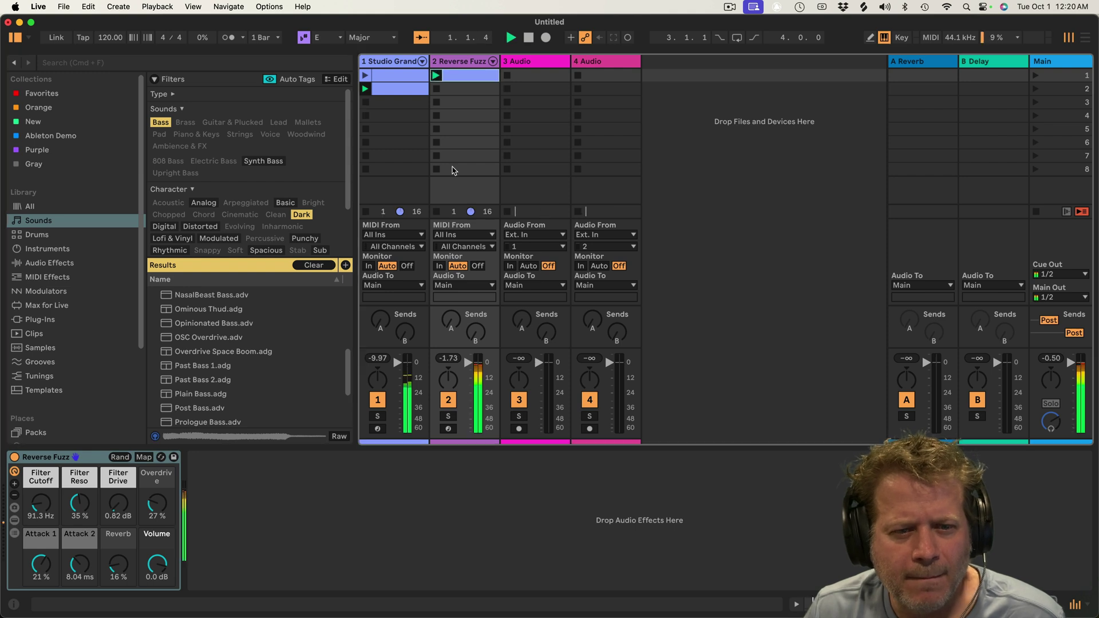
{"action": "left_click_drag", "start_coordinate": [471, 369], "coordinate": [471, 380]}
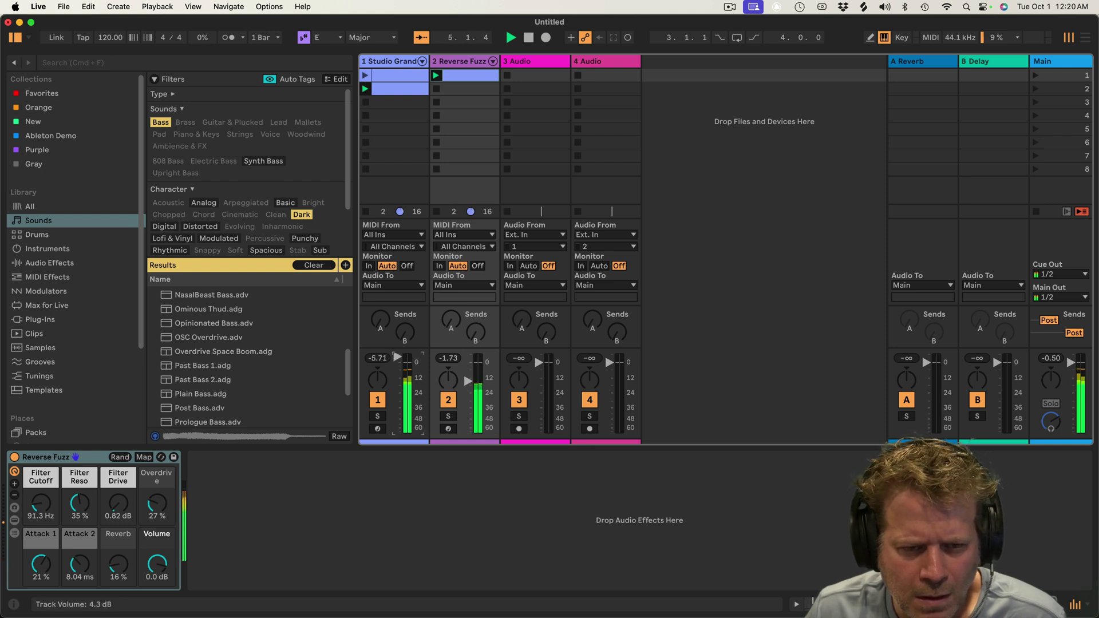
{"action": "left_click_drag", "start_coordinate": [469, 380], "coordinate": [468, 382]}
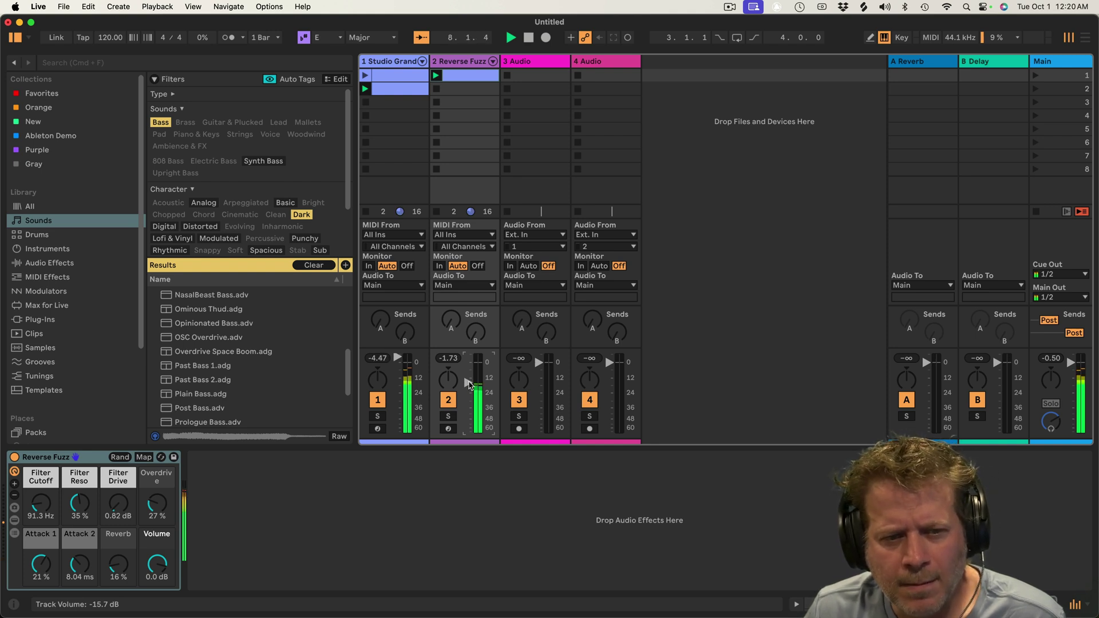
- Open track 1's chord clip in Clip View, then display the strummed copy in slot two
{"action": "left_click", "coordinate": [394, 77]}
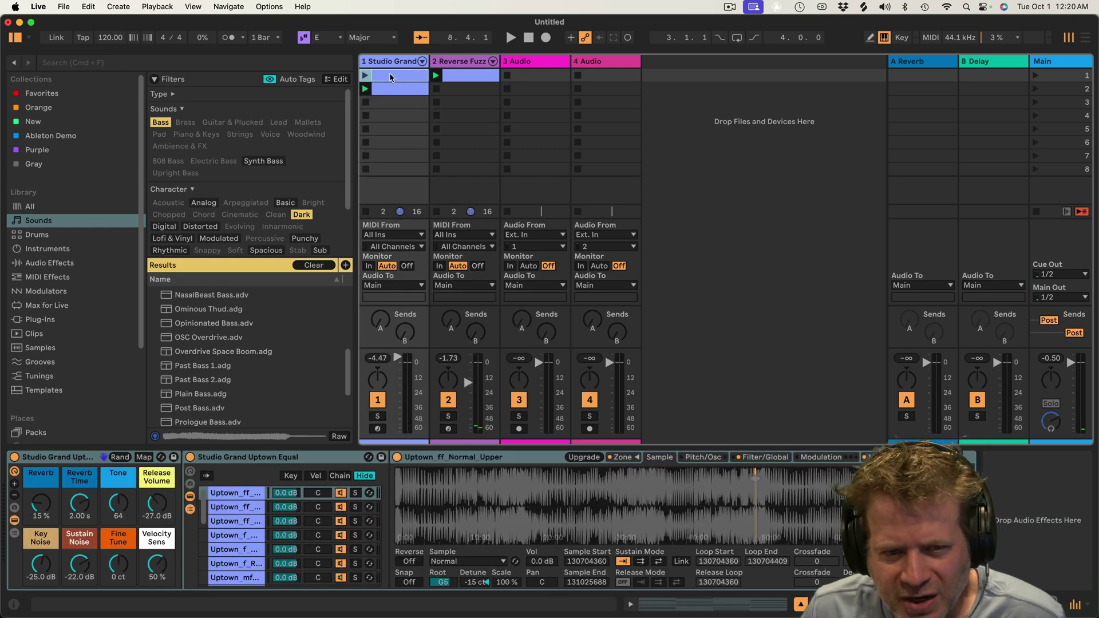
{"action": "double_click", "coordinate": [399, 77]}
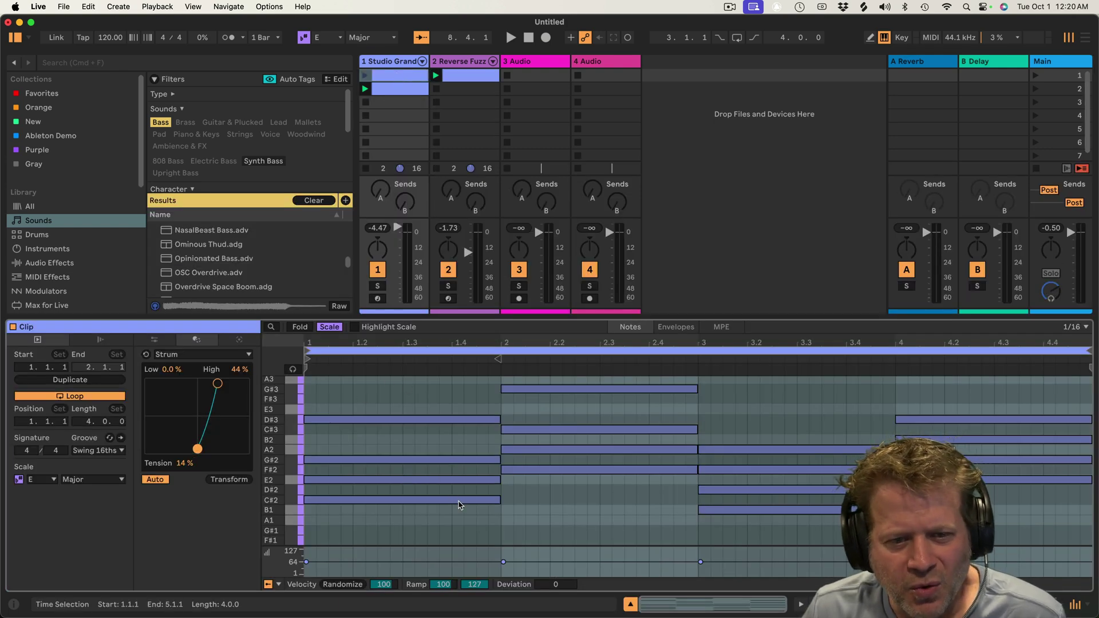
{"action": "left_click", "coordinate": [395, 95]}
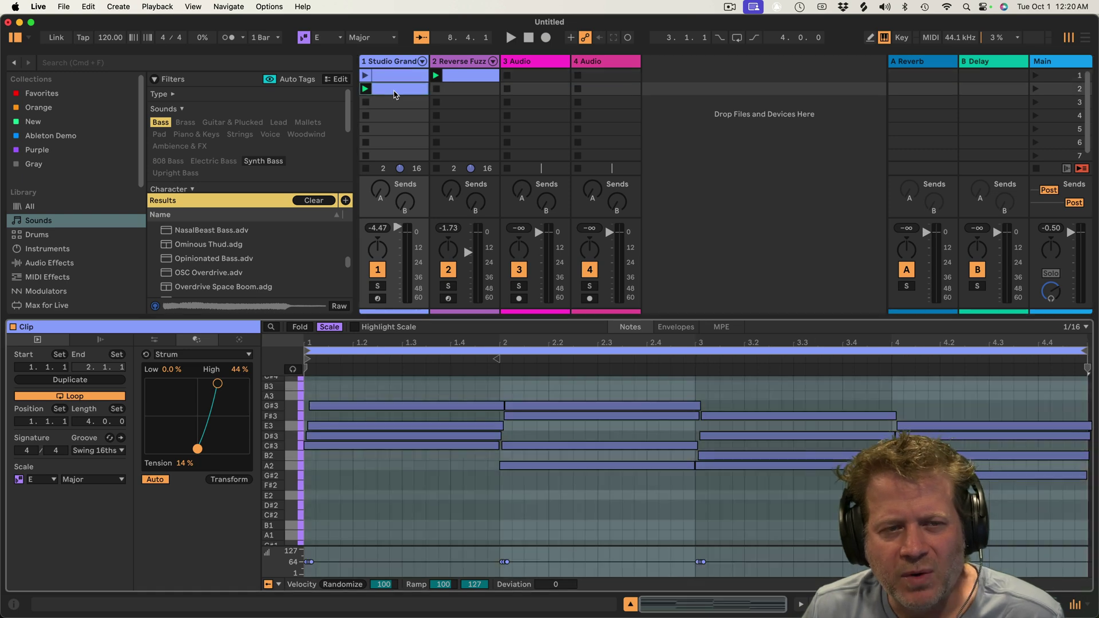